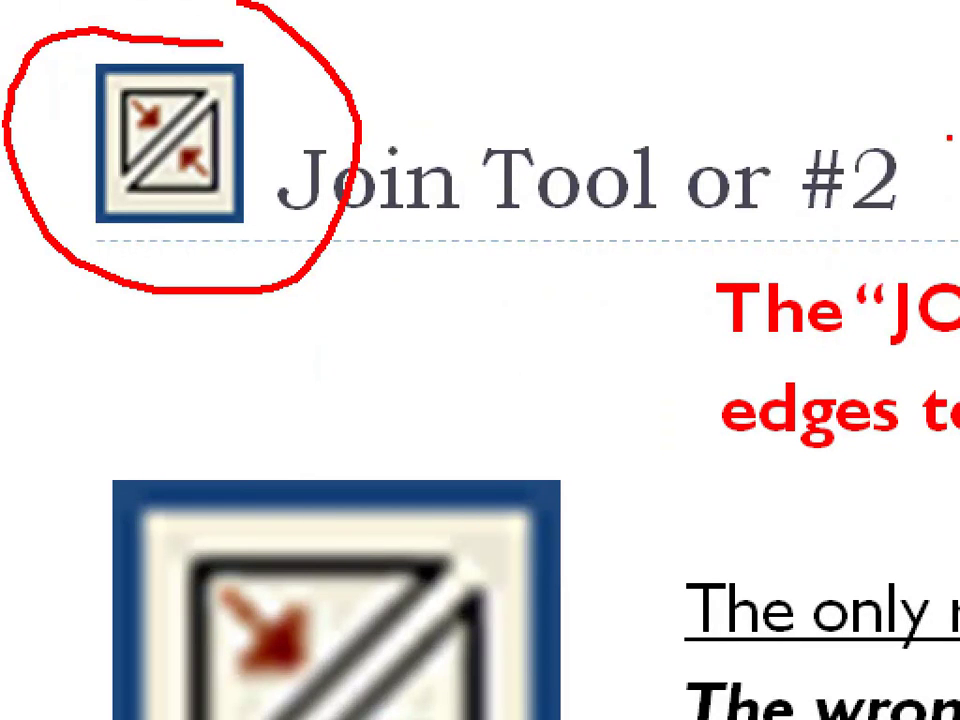
mouse_move(785, 102)
mouse_down()
mouse_move(901, 101)
mouse_move(745, 235)
mouse_move(928, 100)
mouse_up()
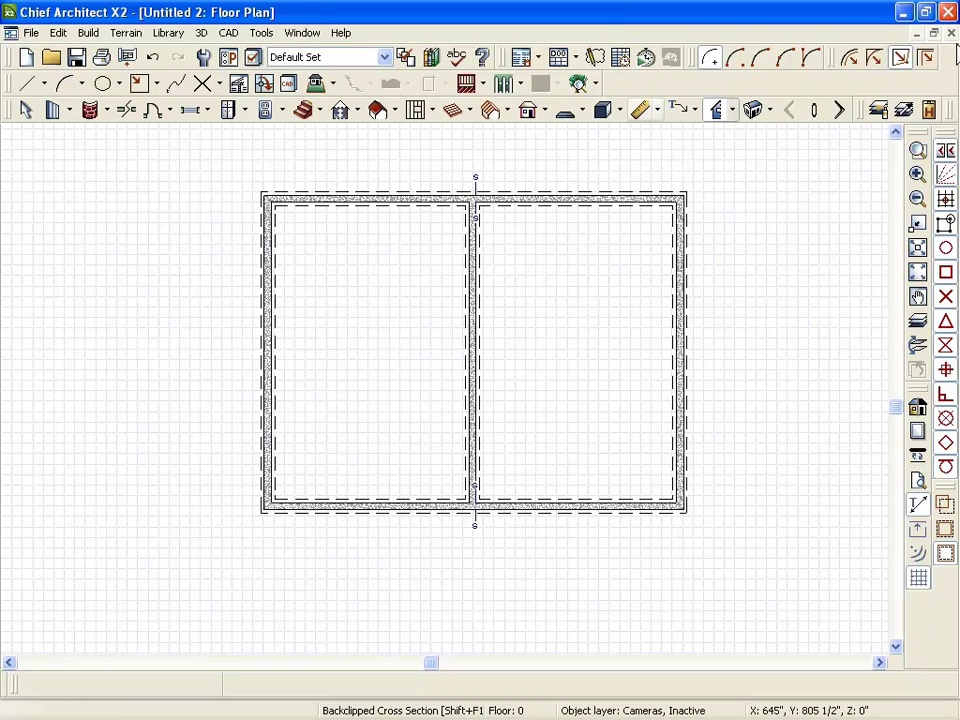
Step: Close the untitled foundation plan and start a new blank plan
click(952, 33)
click(516, 428)
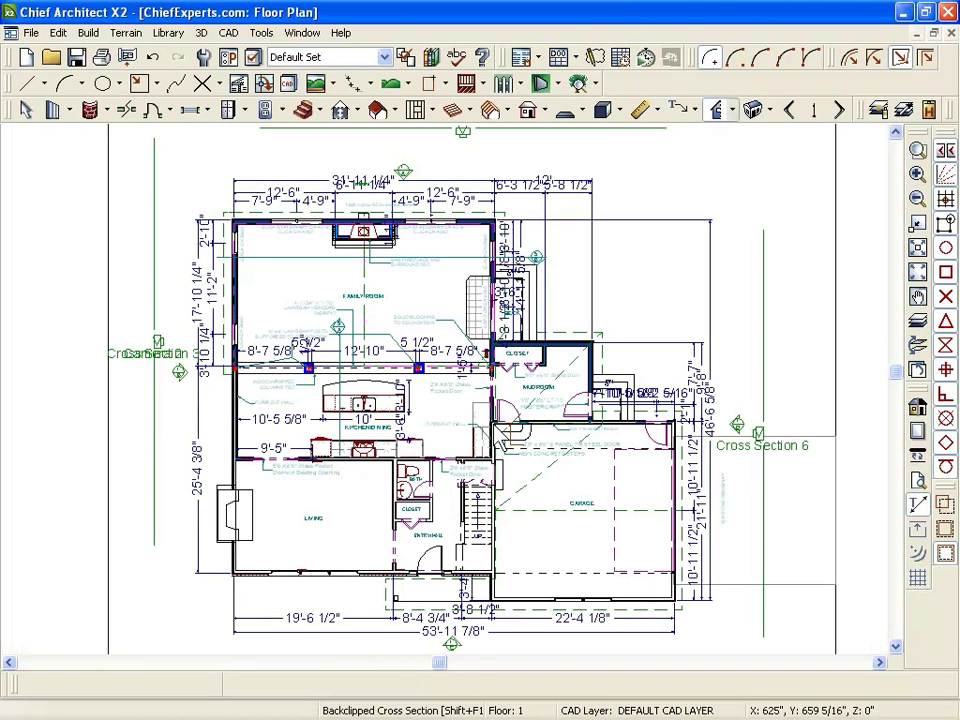
click(300, 33)
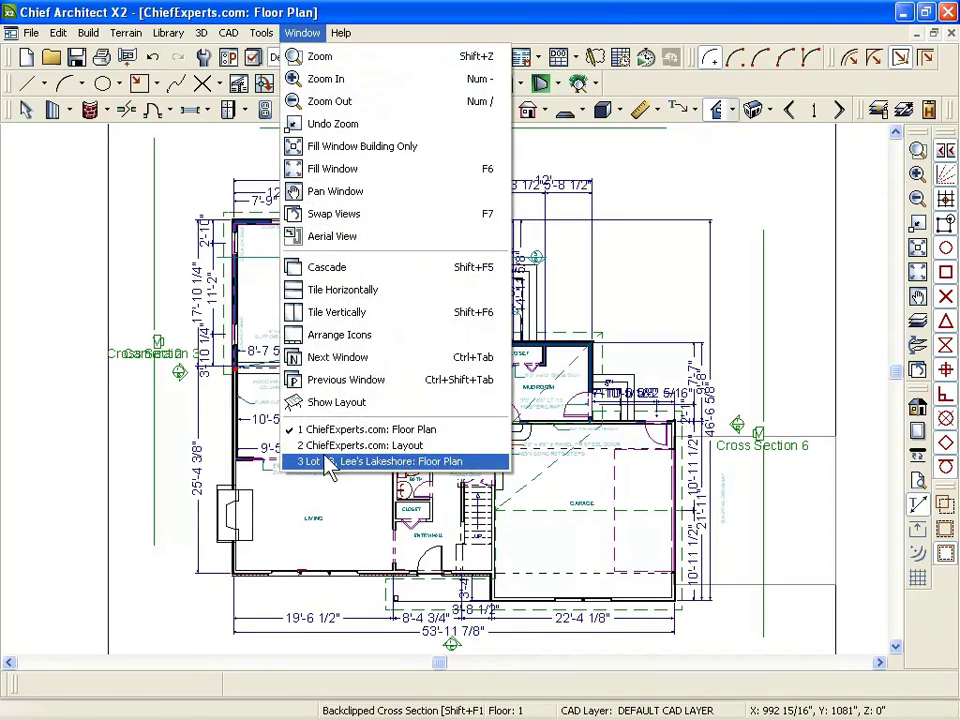
click(25, 29)
click(31, 33)
click(40, 54)
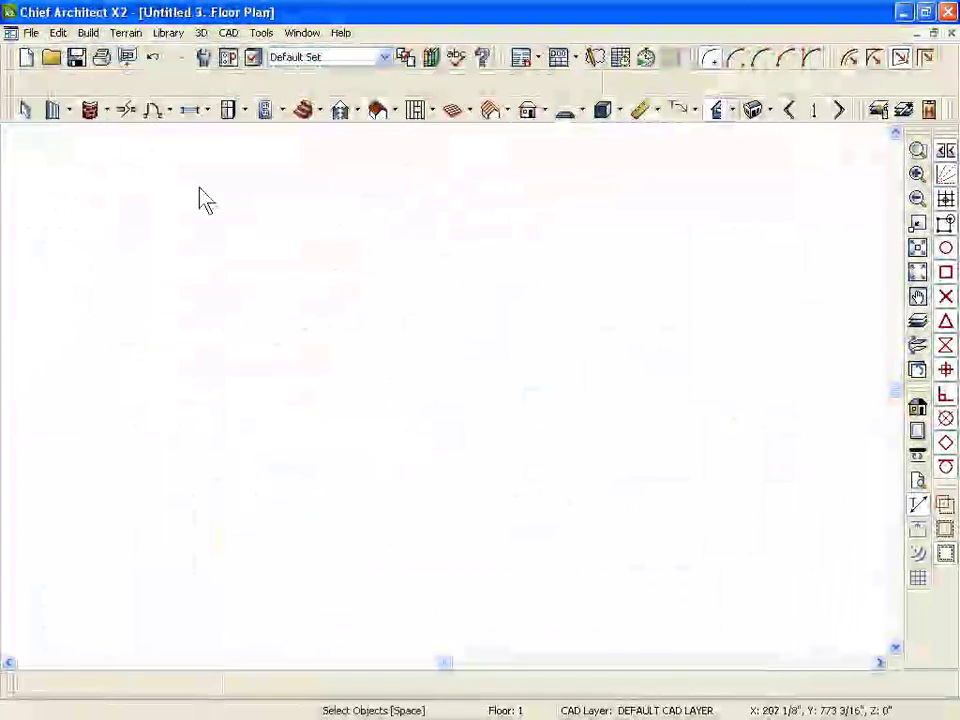
Step: Draw four connected walls forming a large rectangle in the new floor plan
click(50, 112)
mouse_move(209, 258)
mouse_down()
mouse_move(615, 262)
mouse_move(514, 258)
mouse_up()
mouse_move(514, 260)
mouse_down()
mouse_move(519, 489)
mouse_move(268, 480)
mouse_move(209, 489)
mouse_up()
mouse_move(209, 489)
mouse_down()
mouse_move(225, 347)
mouse_move(214, 268)
mouse_up()
key(space)
scroll(364, 557, up, 2)
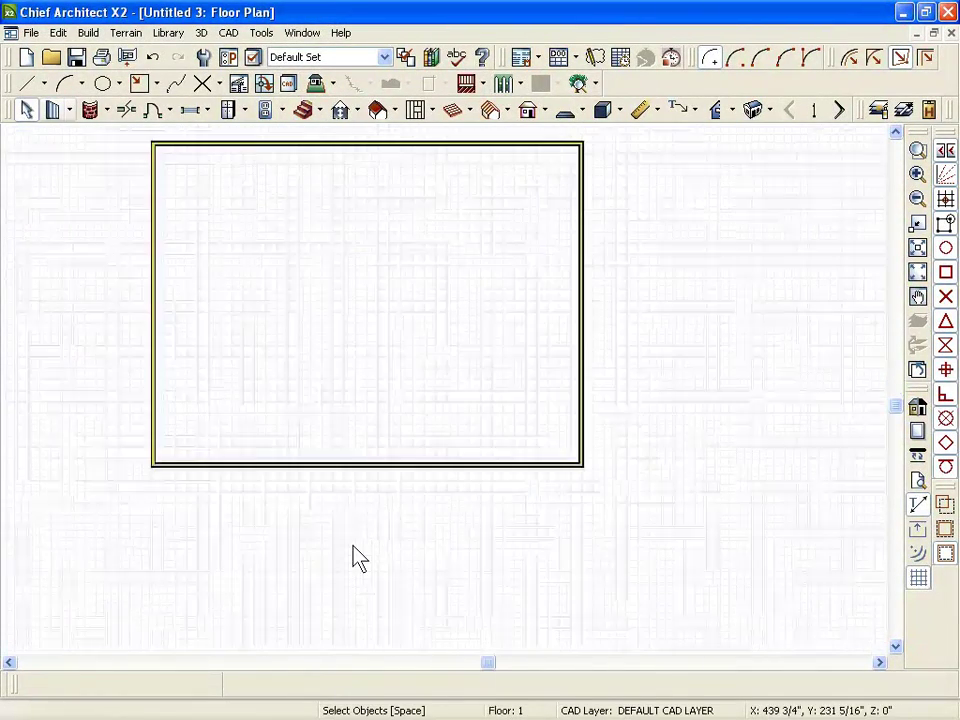
Step: Draw three walls forming a small bump-out on the large rectangle's lower wall
click(447, 466)
click(53, 110)
drag(431, 469, 429, 596)
mouse_move(429, 596)
mouse_down()
mouse_move(290, 606)
mouse_move(296, 595)
mouse_up()
mouse_move(296, 595)
mouse_down()
mouse_move(268, 476)
mouse_move(272, 465)
mouse_move(296, 466)
mouse_up()
key(space)
scroll(341, 445, down, 1)
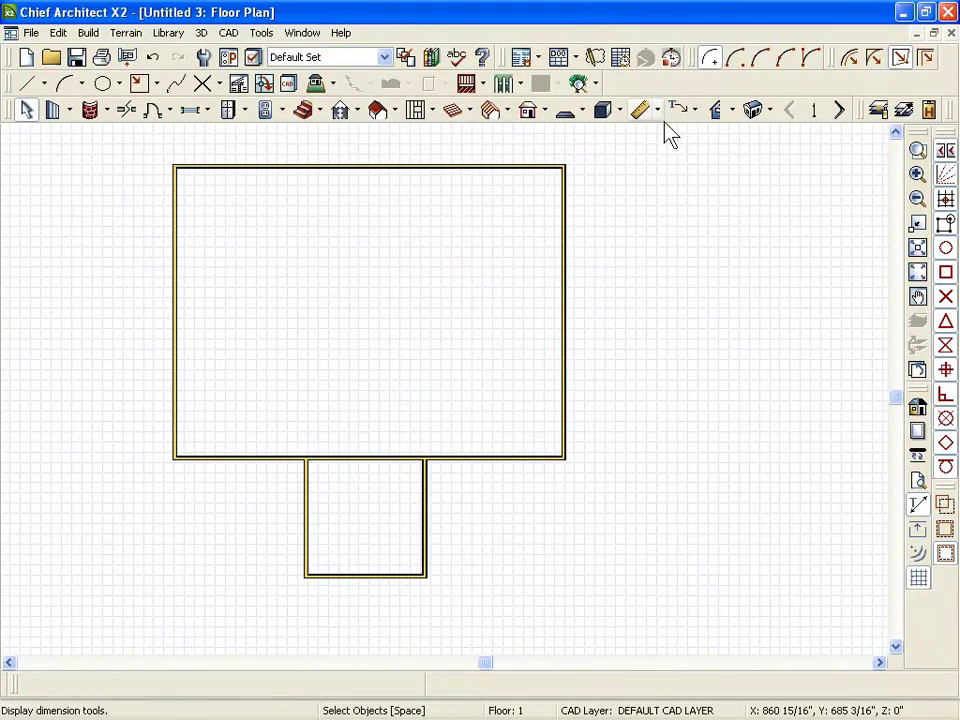
Step: Create a perspective full overview of the model and tile it vertically beside the floor plan
click(754, 111)
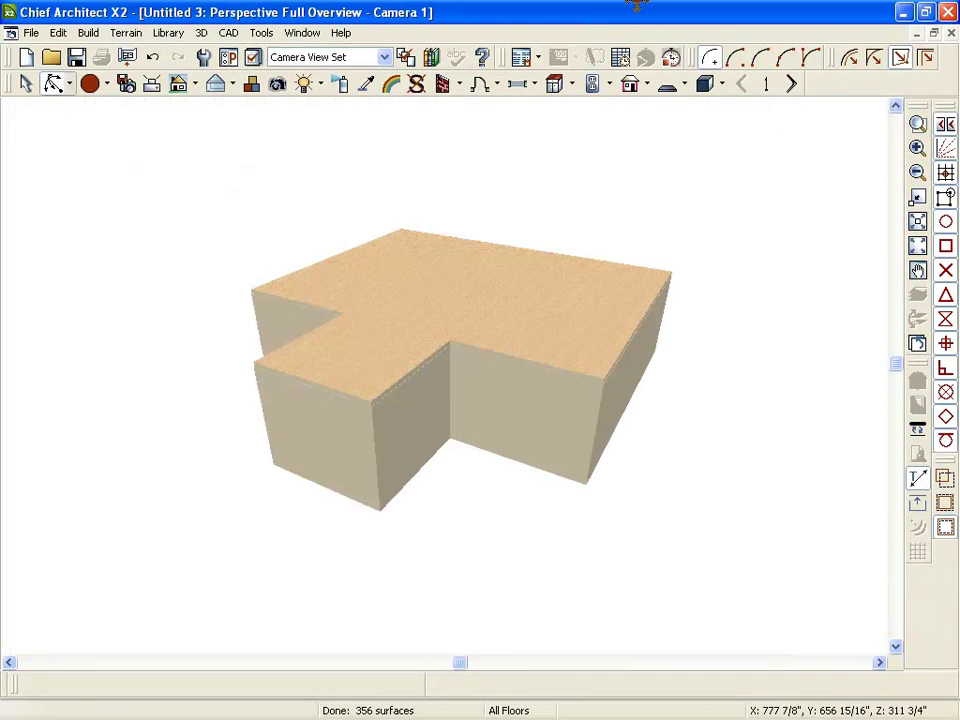
click(290, 33)
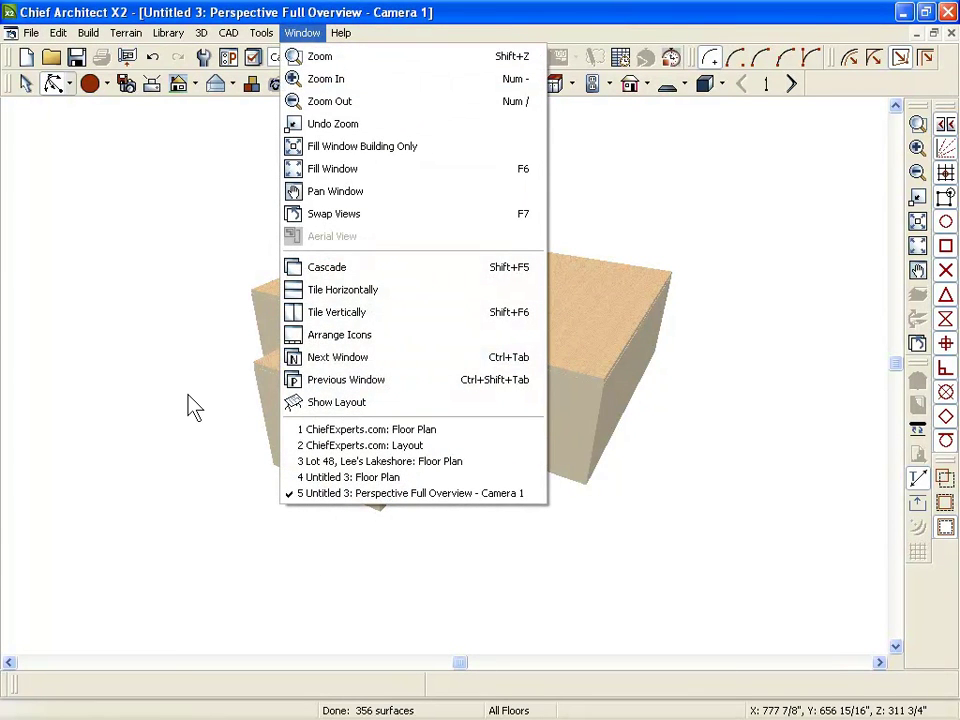
click(425, 623)
click(290, 34)
click(384, 322)
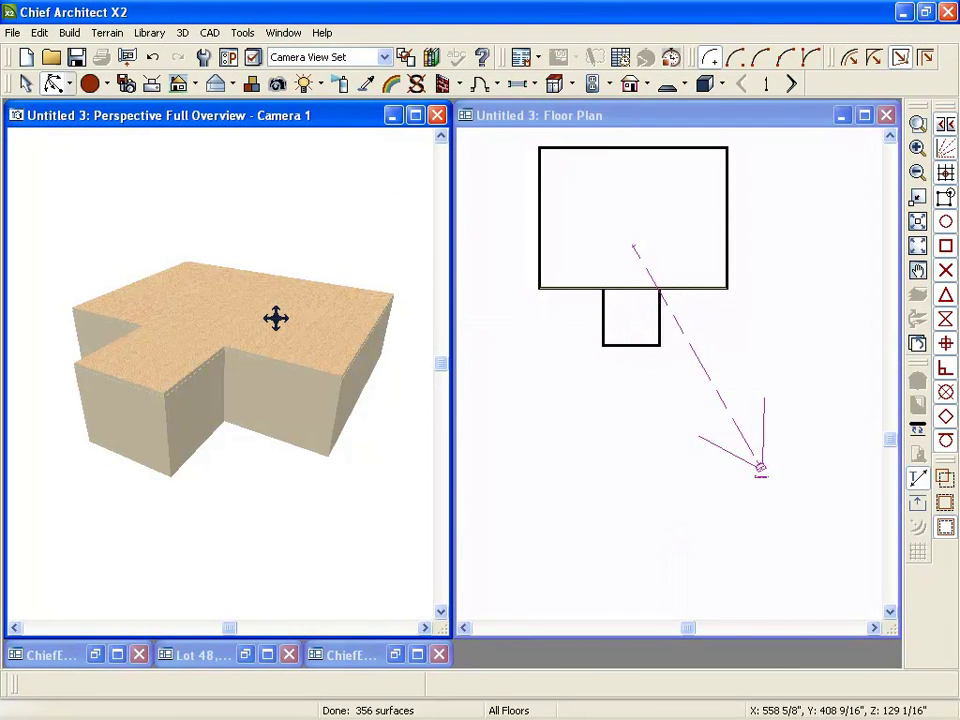
drag(274, 317, 272, 362)
scroll(272, 362, up, 1)
Step: Set the default roof pitch to 10 in 12 in the roof build settings
click(686, 296)
scroll(686, 296, down, 1)
scroll(651, 269, up, 3)
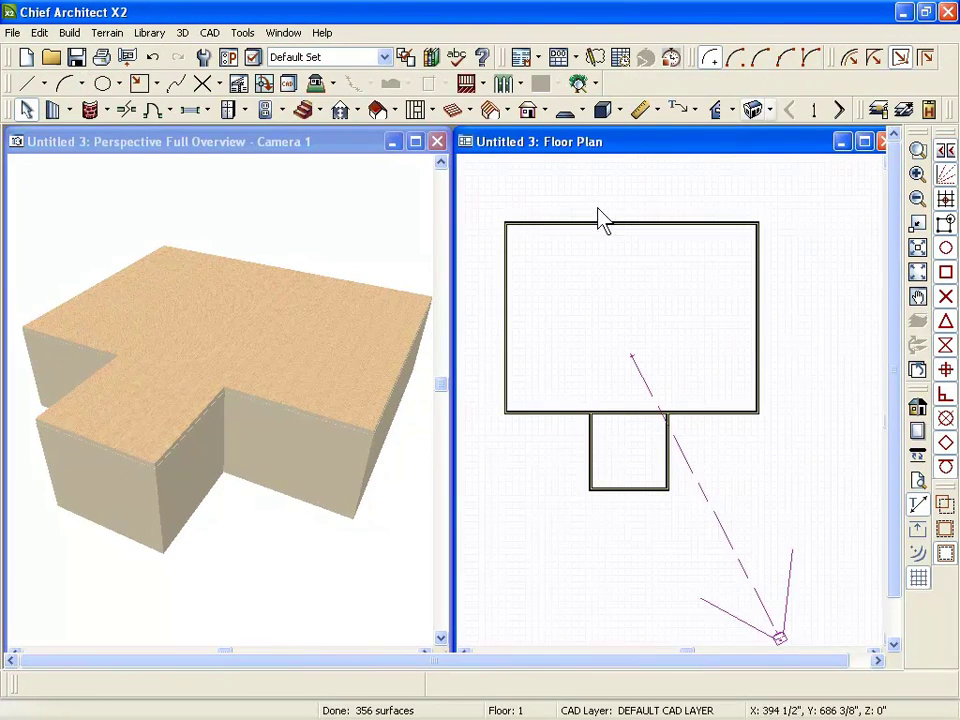
scroll(655, 282, up, 1)
double_click(378, 110)
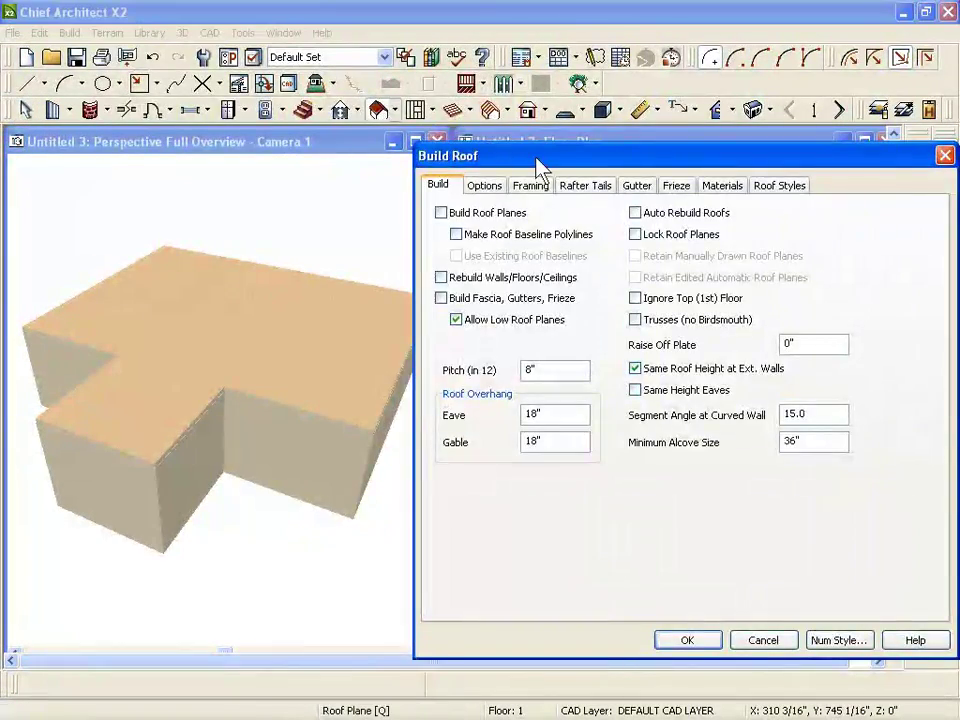
drag(531, 156, 224, 69)
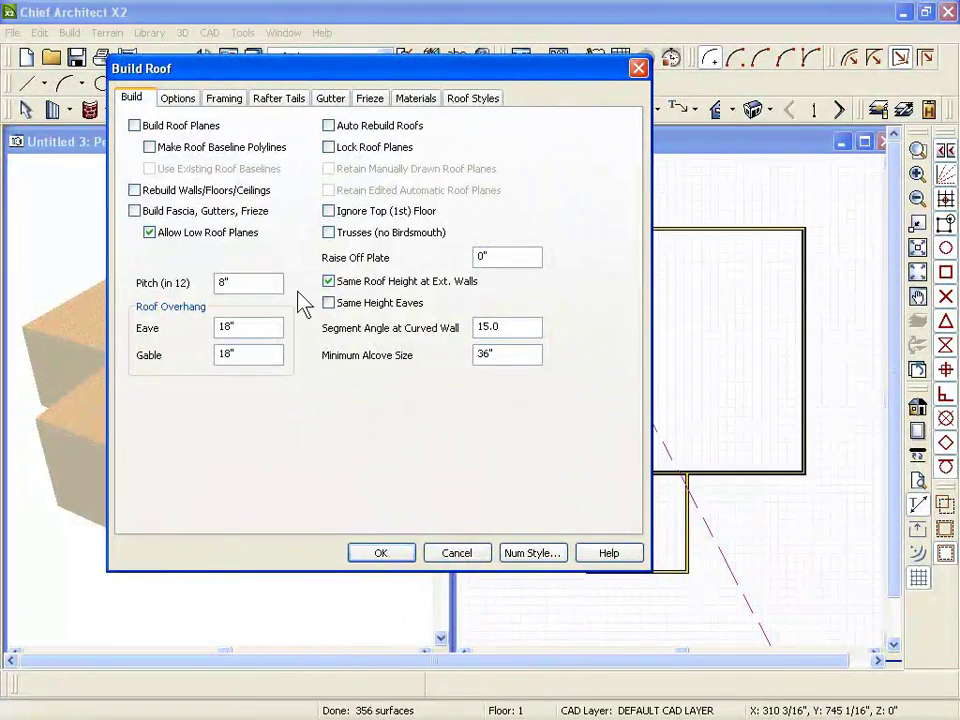
double_click(245, 282)
text(10)
click(380, 553)
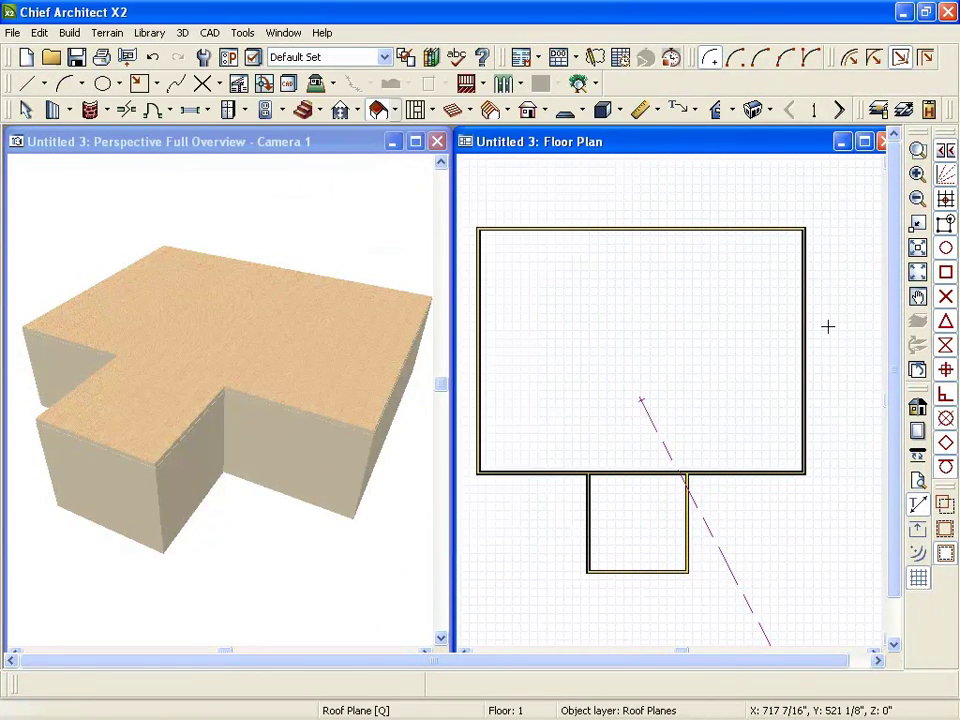
Step: Select all walls of the building in the floor plan and delete them
scroll(838, 329, up, 4)
scroll(948, 422, up, 3)
scroll(744, 354, down, 6)
scroll(745, 358, down, 3)
click(24, 108)
drag(484, 253, 771, 551)
key(Delete)
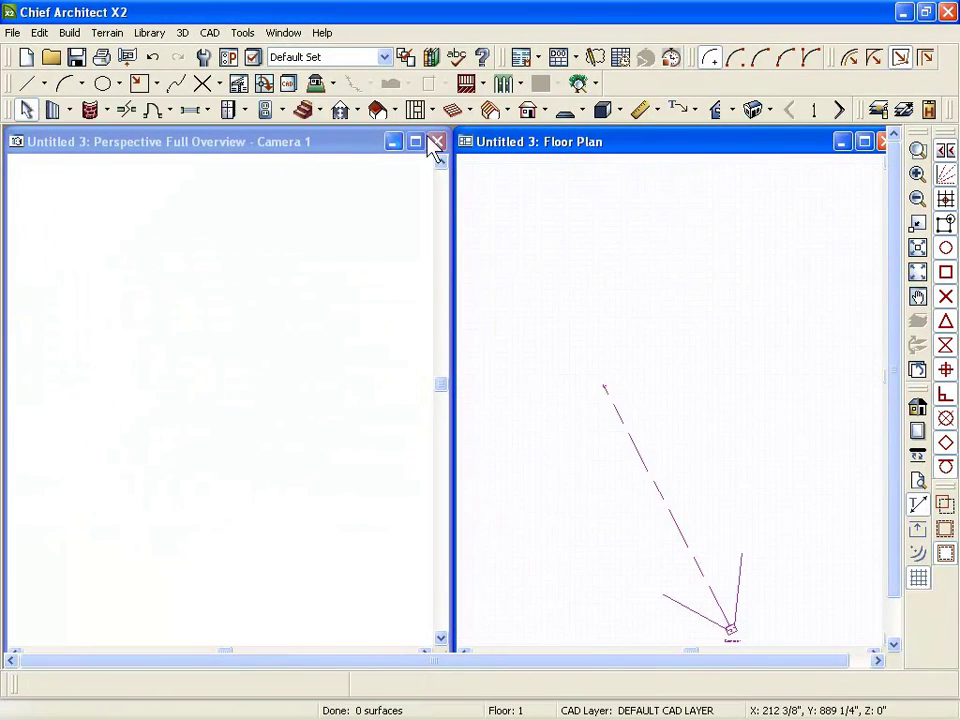
Step: Draw a closed rectangle of straight exterior walls in the floor plan
click(66, 112)
click(80, 134)
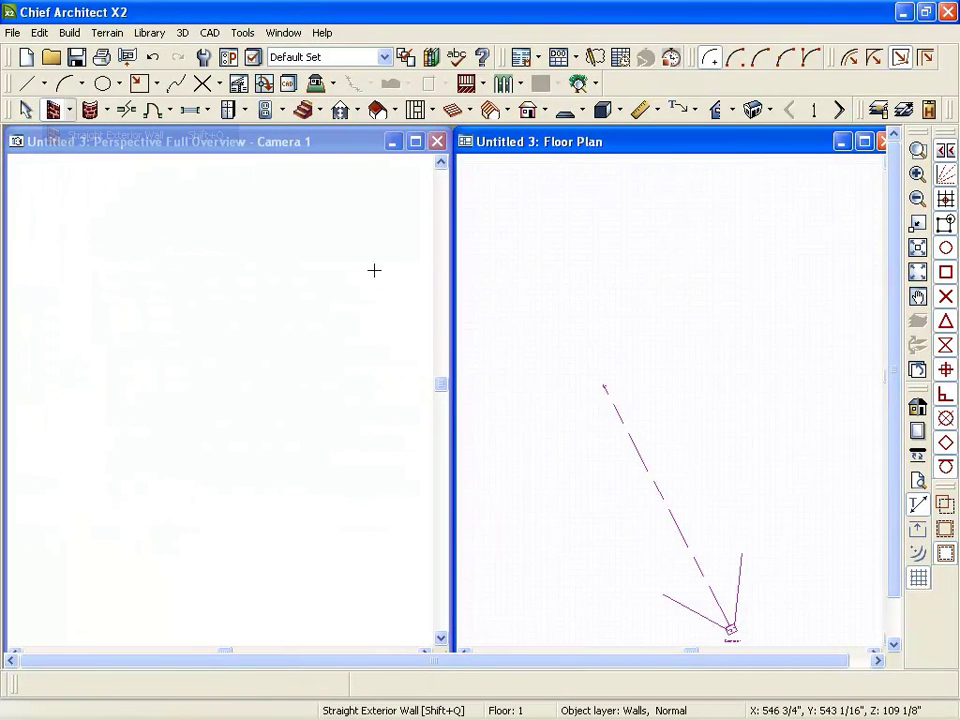
mouse_move(522, 253)
mouse_down()
mouse_move(757, 253)
mouse_move(782, 364)
mouse_move(776, 392)
mouse_move(764, 397)
mouse_up()
drag(764, 397, 605, 388)
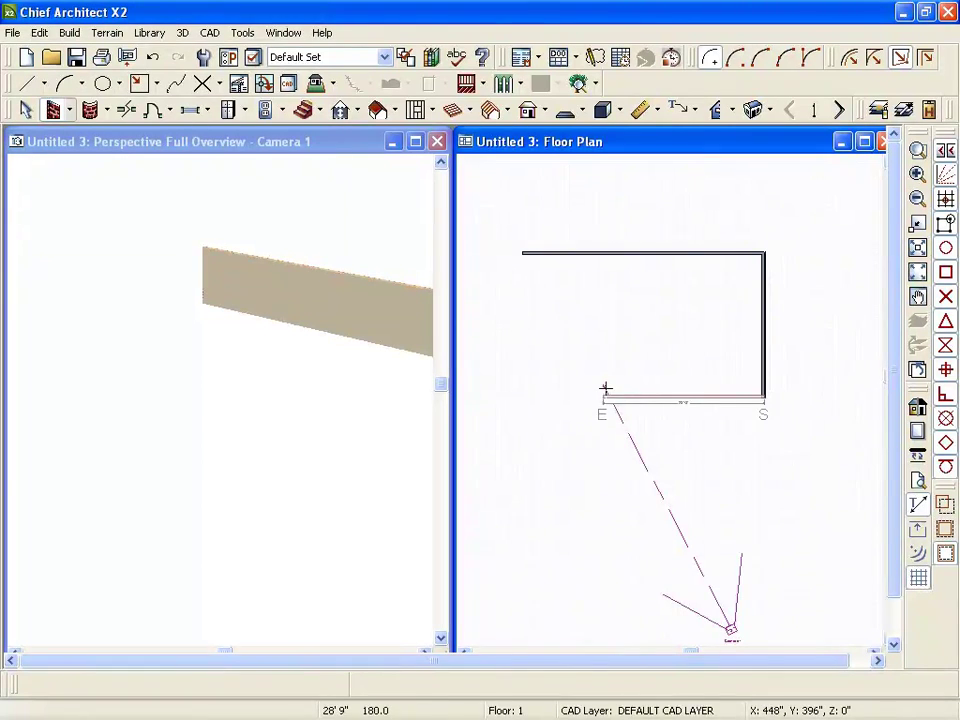
click(525, 391)
click(529, 254)
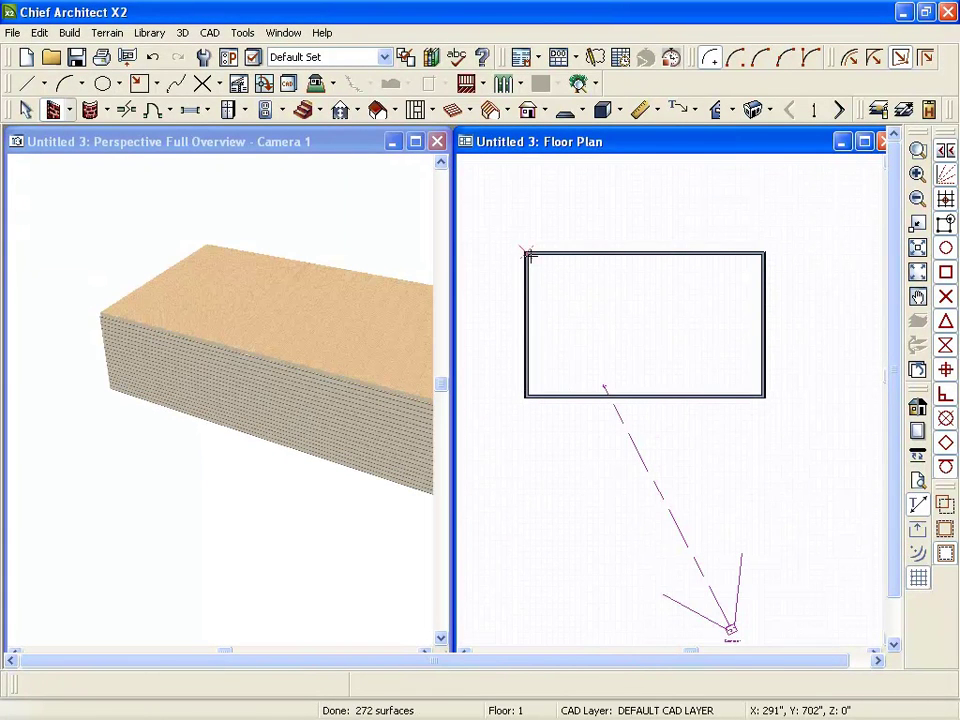
key(space)
Step: Add a small rectangular bump-out with straight exterior walls to the main building's lower wall
scroll(651, 471, up, 3)
scroll(822, 367, down, 1)
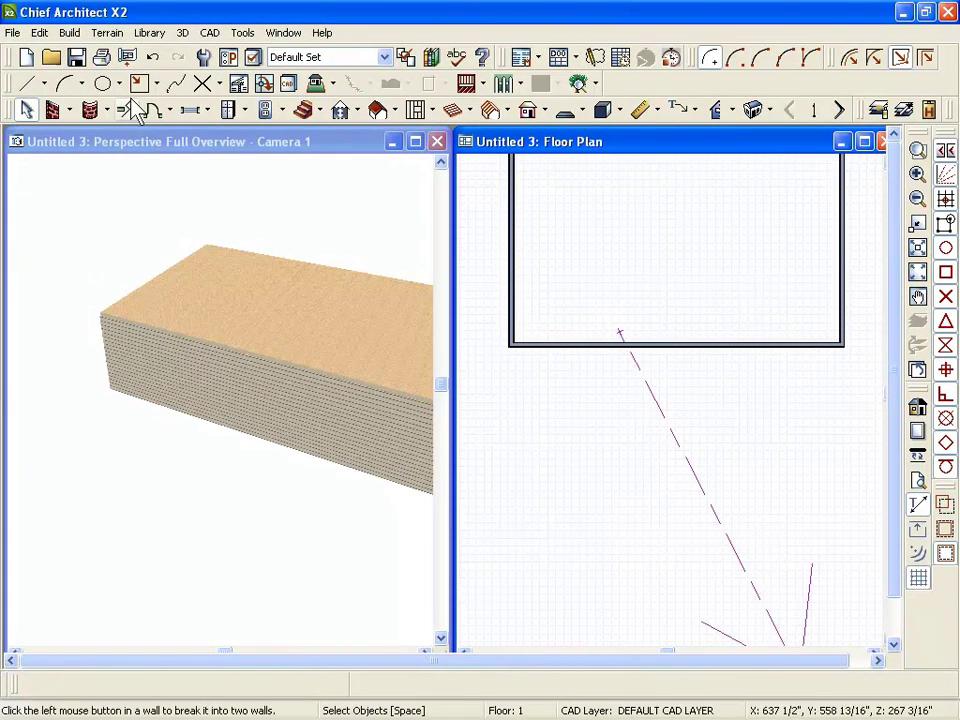
click(53, 109)
mouse_move(734, 347)
mouse_down()
mouse_move(739, 448)
mouse_move(615, 447)
mouse_move(619, 345)
mouse_up()
key(space)
scroll(617, 456, down, 2)
scroll(735, 424, up, 2)
scroll(735, 424, down, 1)
click(388, 319)
drag(388, 319, 281, 304)
Step: Draw a roof plane with a 7' baseline along the main layer of the building's right wall, sloping up toward the interior
click(606, 272)
scroll(816, 321, up, 2)
scroll(821, 313, up, 2)
click(378, 109)
scroll(698, 285, up, 3)
scroll(698, 285, up, 2)
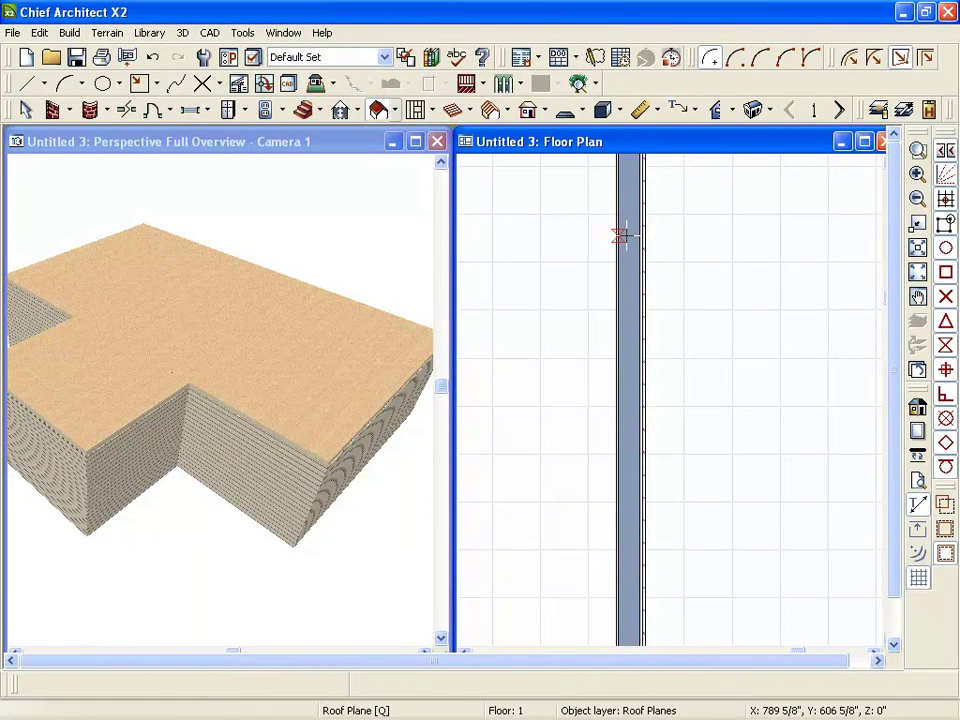
drag(640, 240, 639, 576)
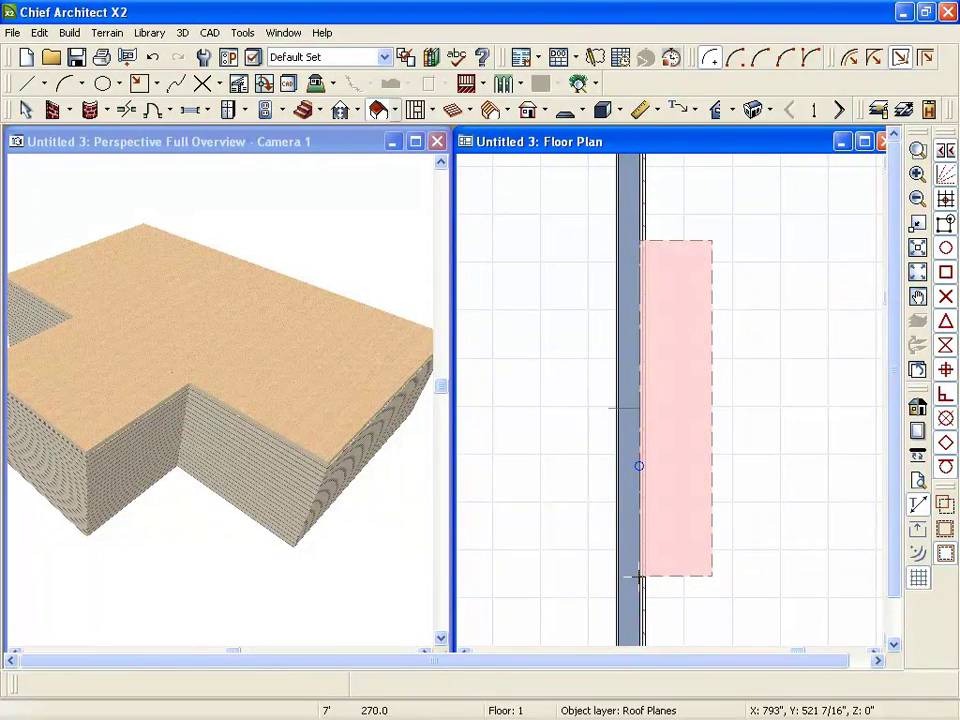
drag(639, 577, 639, 579)
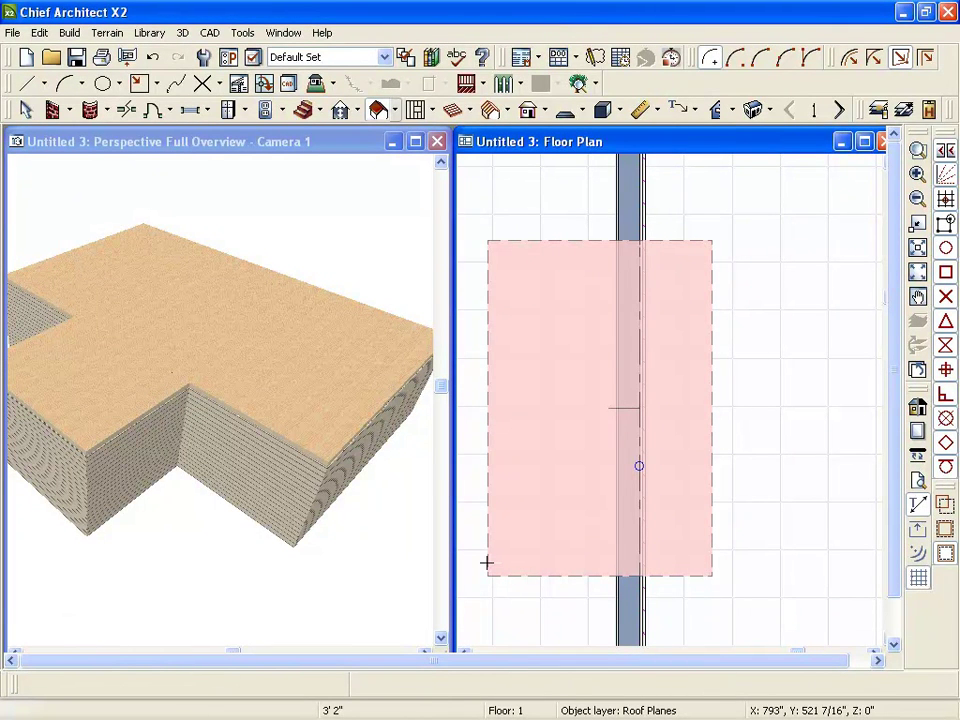
click(487, 563)
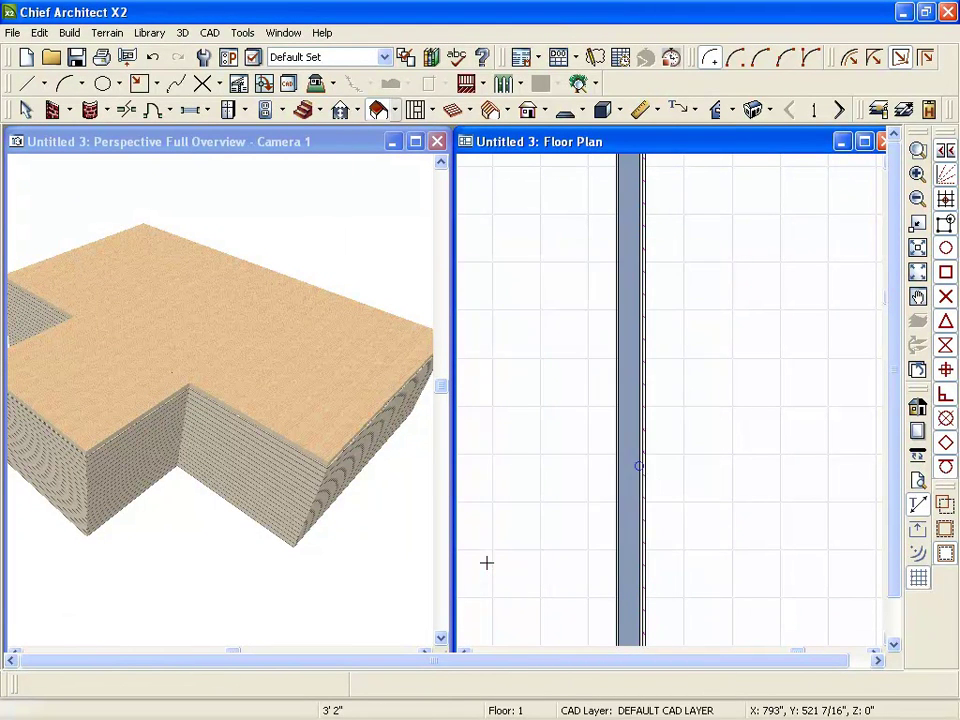
Step: Draw two more roof planes sloping inward, one on the building's upper wall and one about 9' long on its left wall
scroll(864, 257, down, 4)
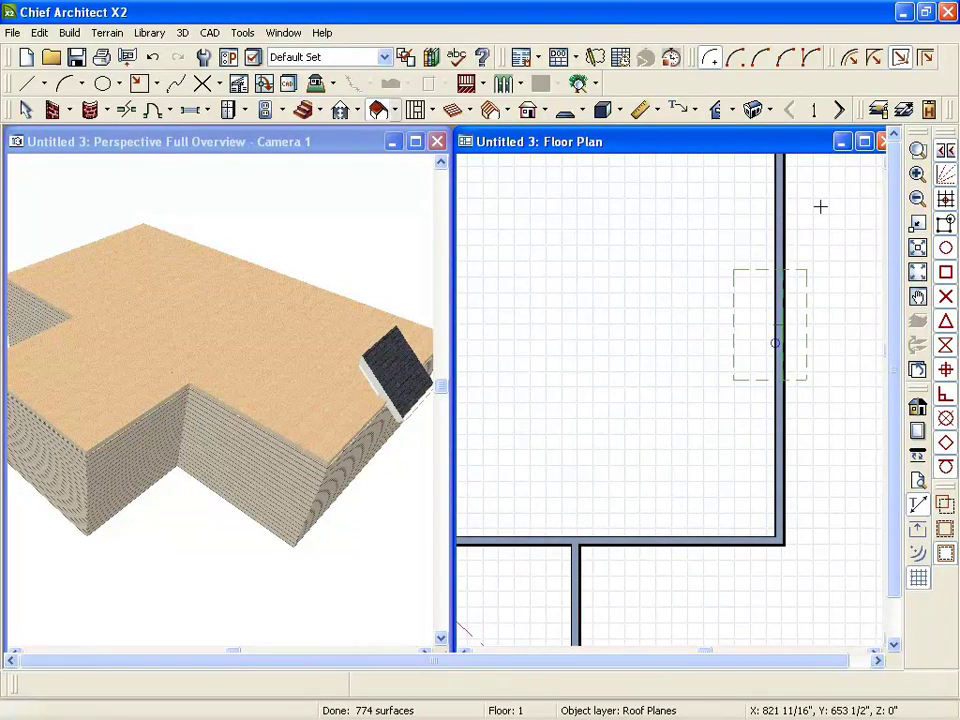
scroll(767, 409, down, 4)
scroll(505, 317, up, 2)
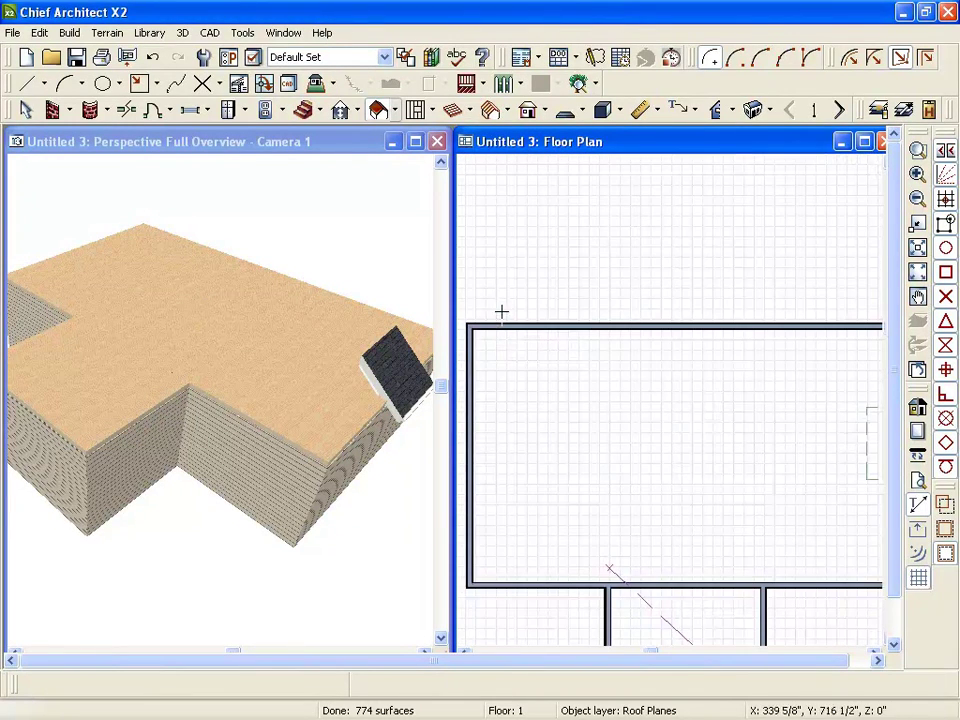
drag(637, 325, 757, 326)
click(714, 389)
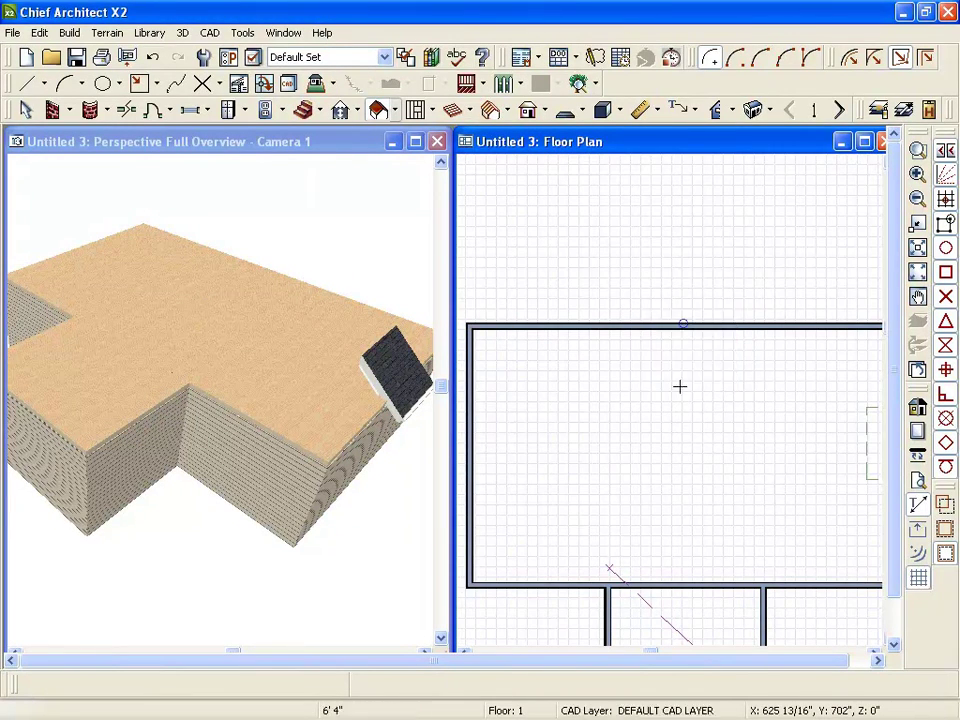
drag(465, 413, 466, 507)
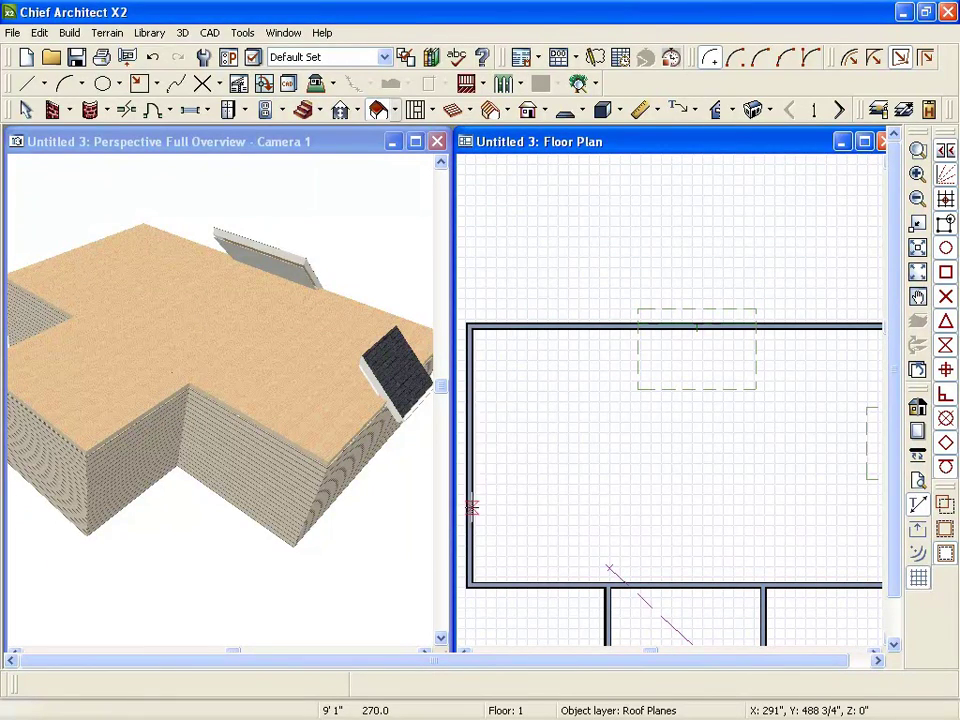
click(561, 484)
Step: Draw a roof plane on the main building's lower wall, beside and over the bump-out, sloping up toward the interior
scroll(598, 312, down, 3)
scroll(615, 495, up, 3)
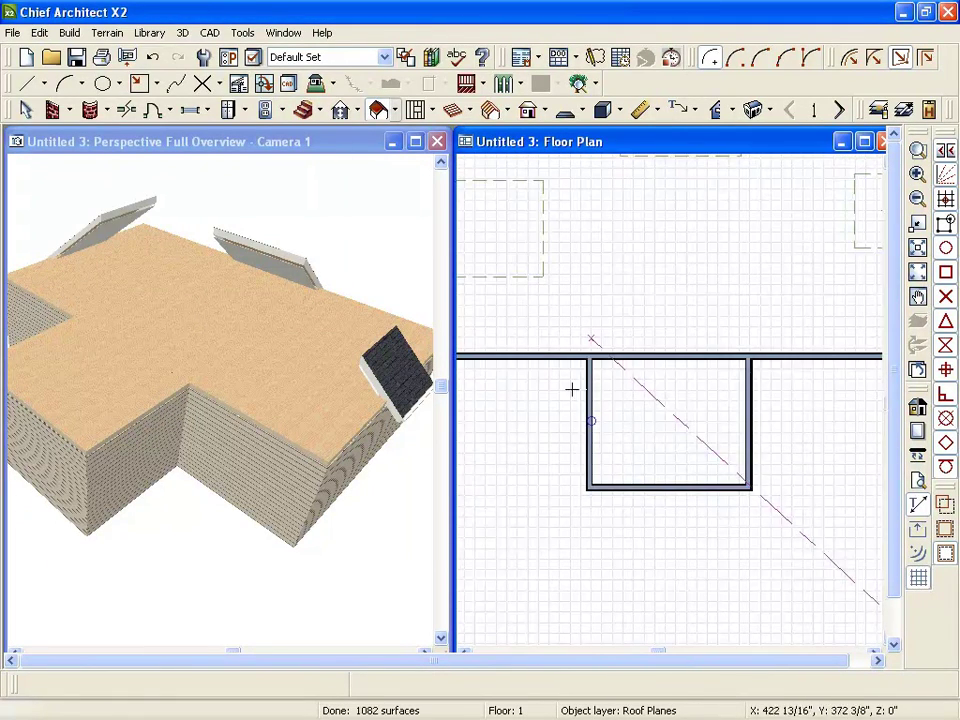
drag(539, 361, 664, 356)
click(673, 285)
scroll(700, 360, down, 2)
scroll(631, 225, up, 1)
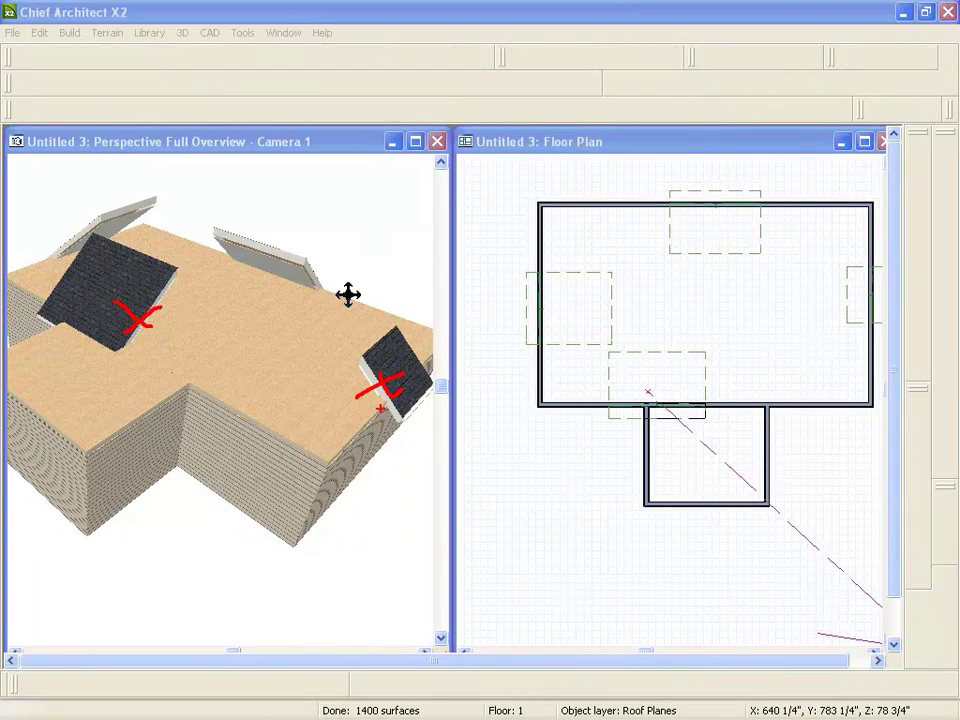
Step: Join the right wall's roof plane to the upper wall's plane and to the lower wall's plane at the corners
scroll(733, 283, up, 2)
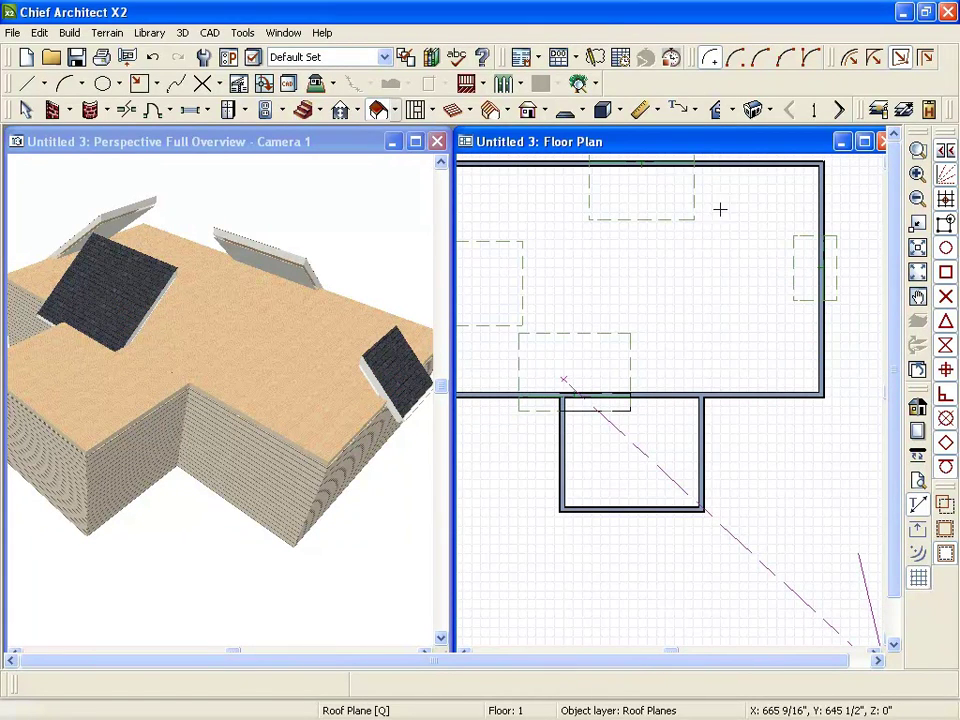
click(689, 184)
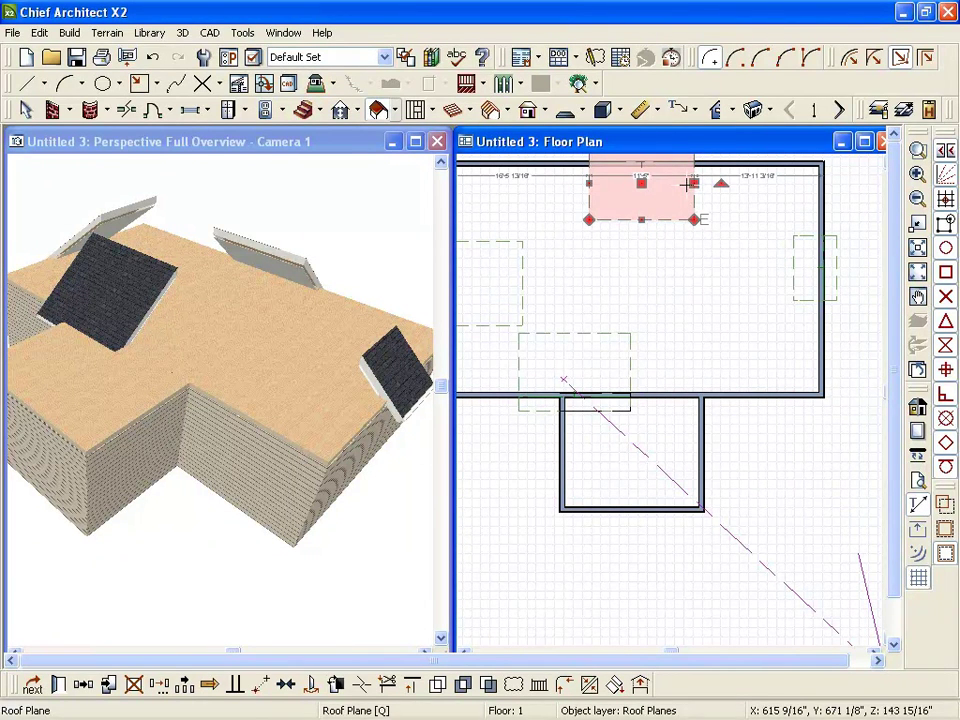
click(836, 238)
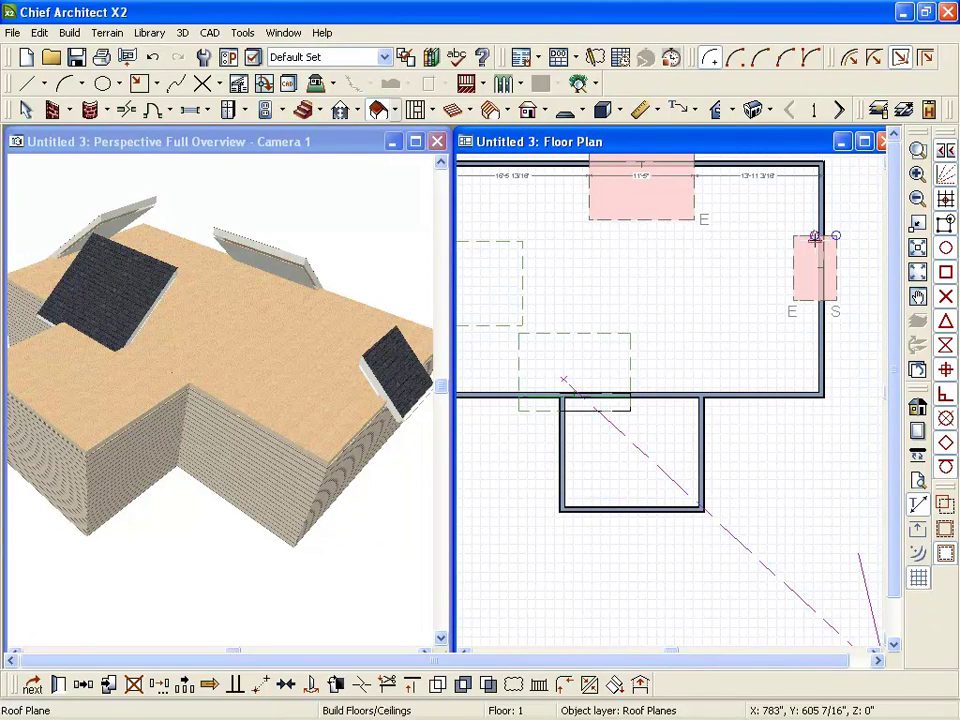
click(808, 317)
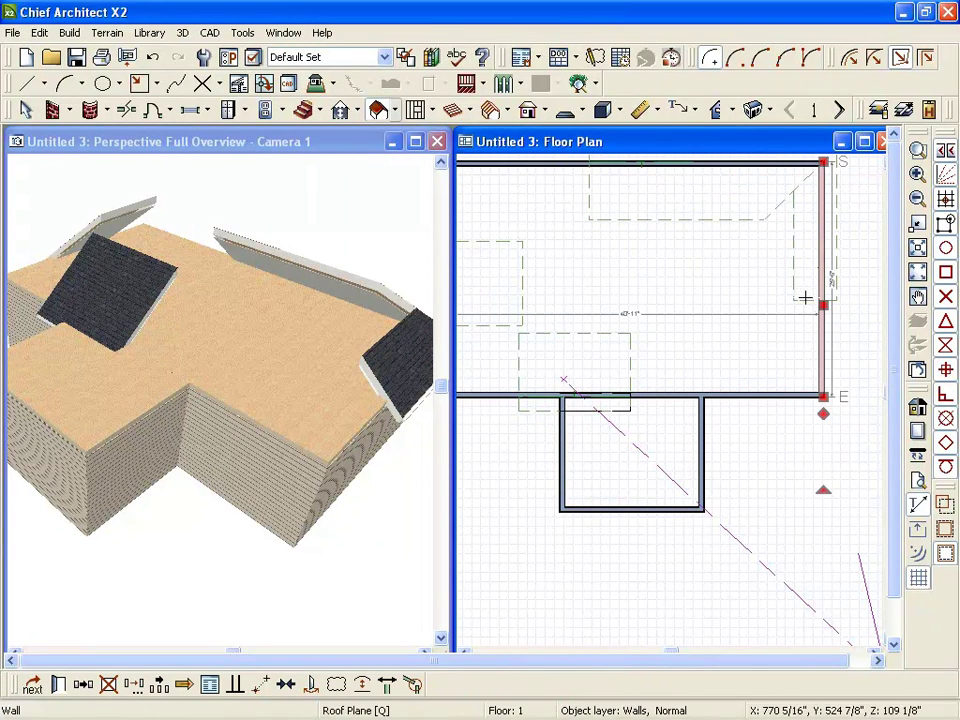
click(810, 296)
shift+click(628, 371)
scroll(553, 377, down, 1)
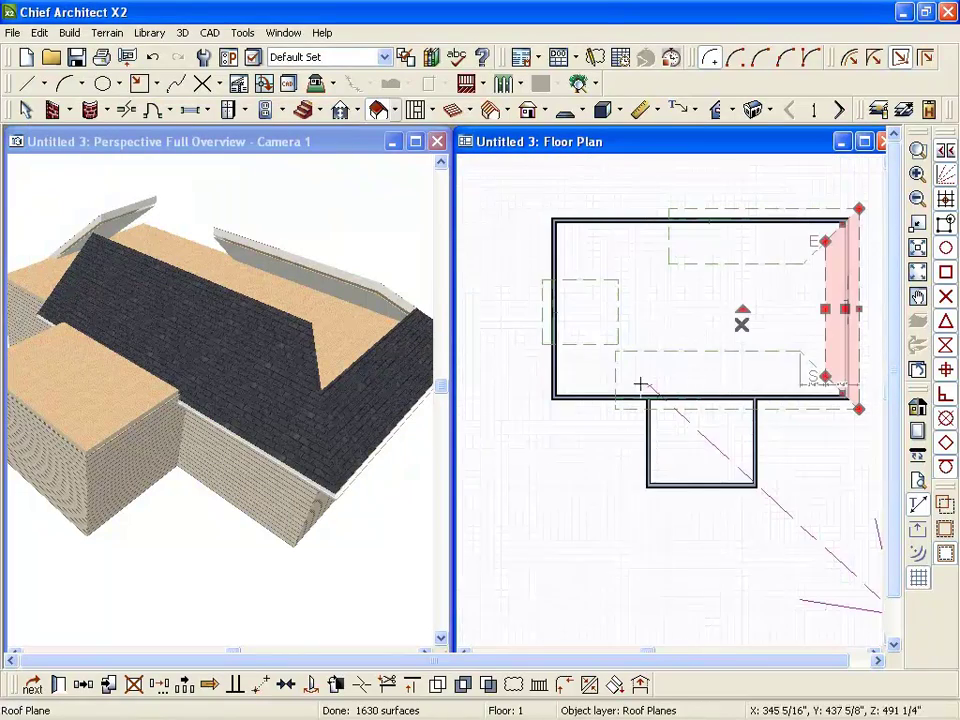
Step: Join the left wall's roof plane to the lower wall's plane and to the upper wall's plane
click(615, 377)
click(579, 343)
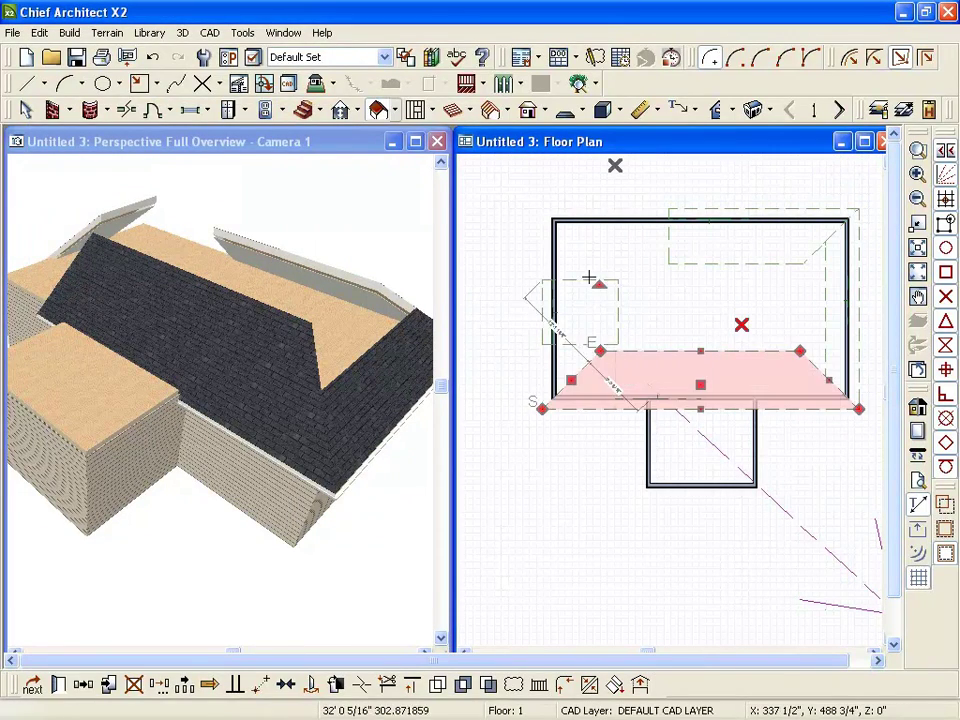
right_click(589, 276)
click(670, 237)
click(567, 282)
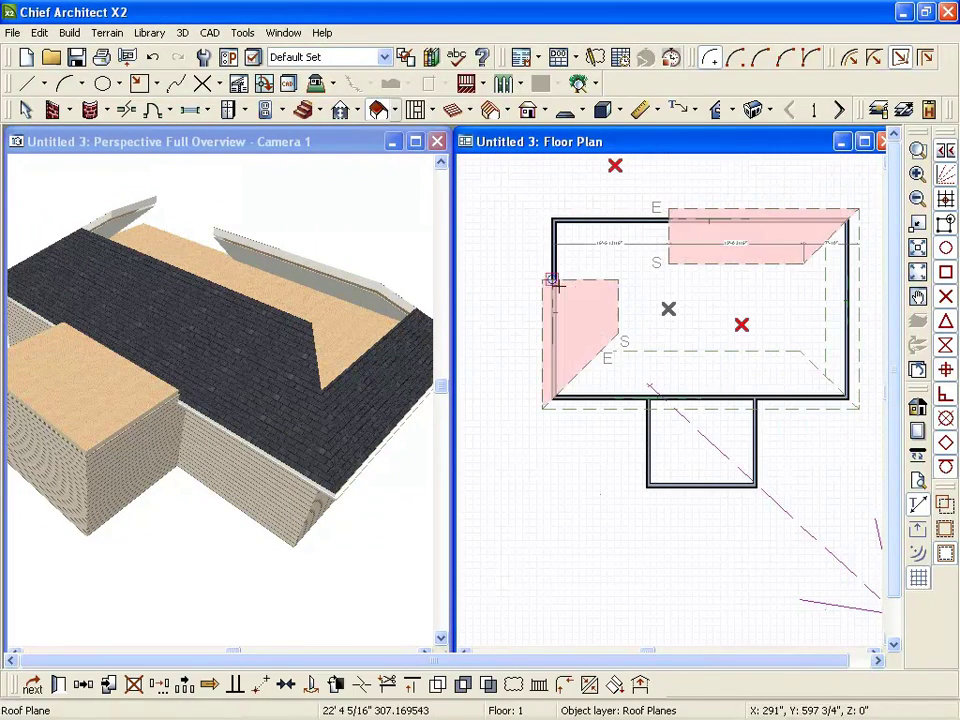
Step: Join the upper and lower walls' roof planes along the ridge, and join the left wall's plane to the upper plane at the hip
click(700, 348)
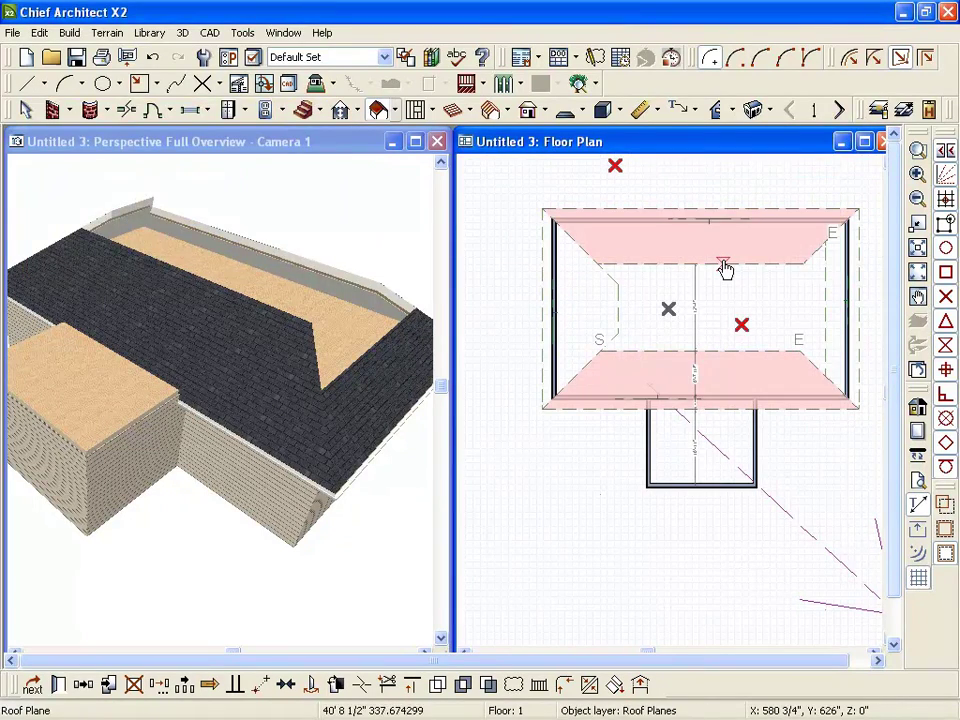
click(724, 268)
scroll(755, 265, up, 2)
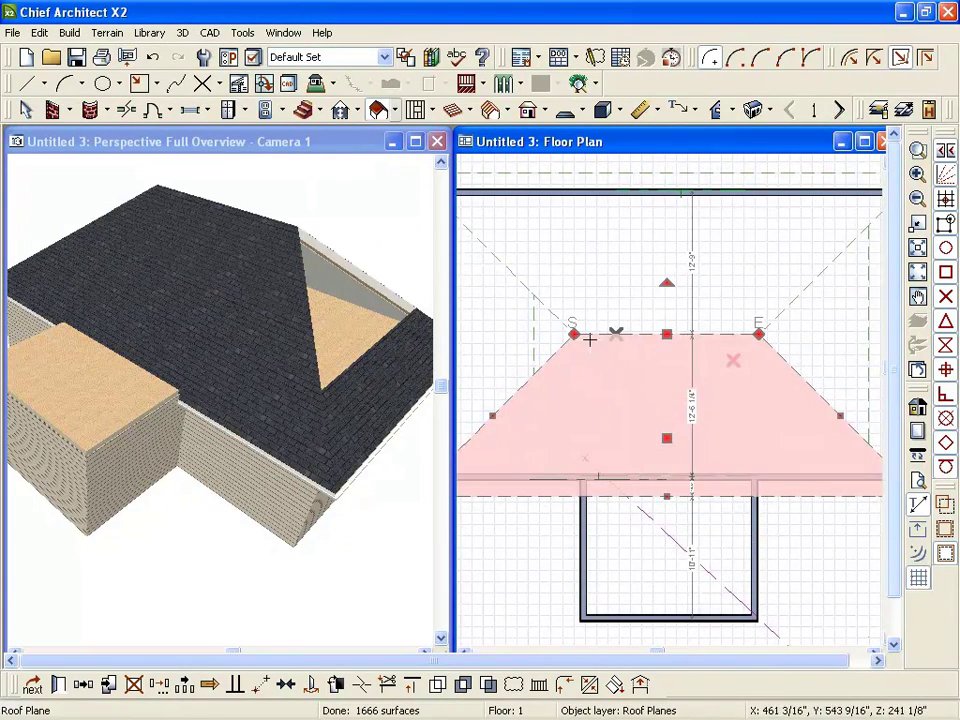
click(531, 334)
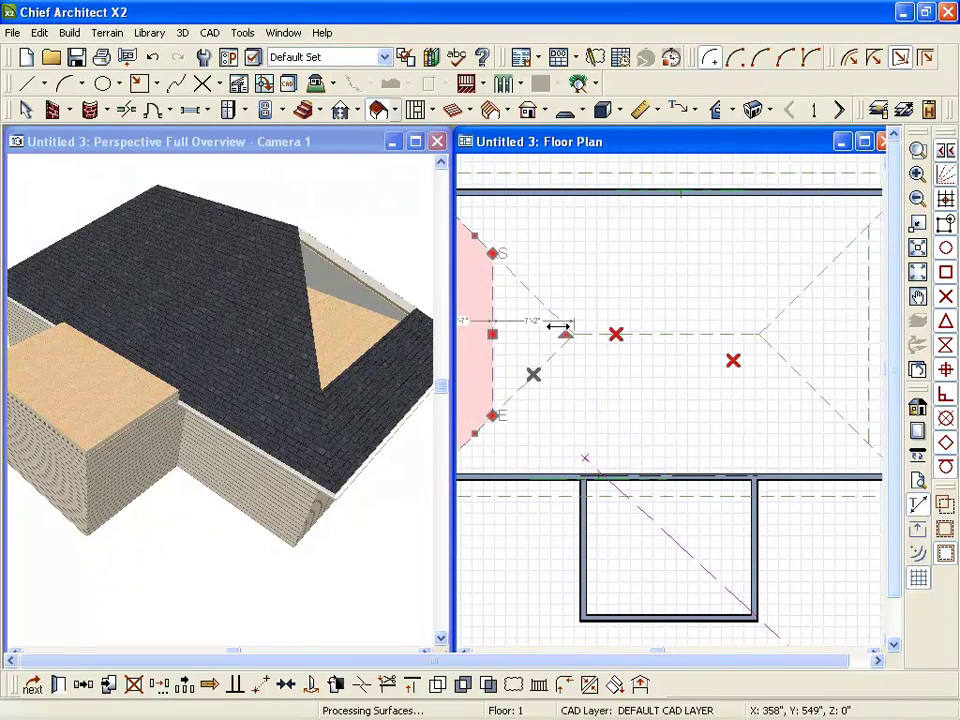
click(571, 268)
scroll(462, 280, down, 2)
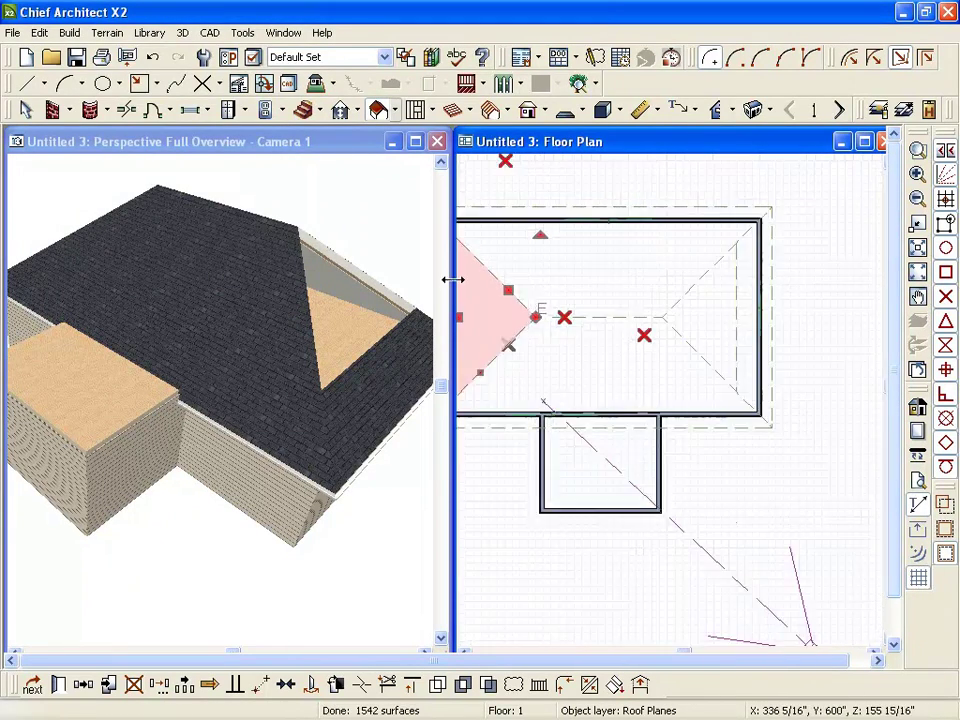
Step: Join the inner edge of the right wall's roof plane to the upper plane's hip edge to close the roof's right end
scroll(740, 315, up, 2)
click(690, 319)
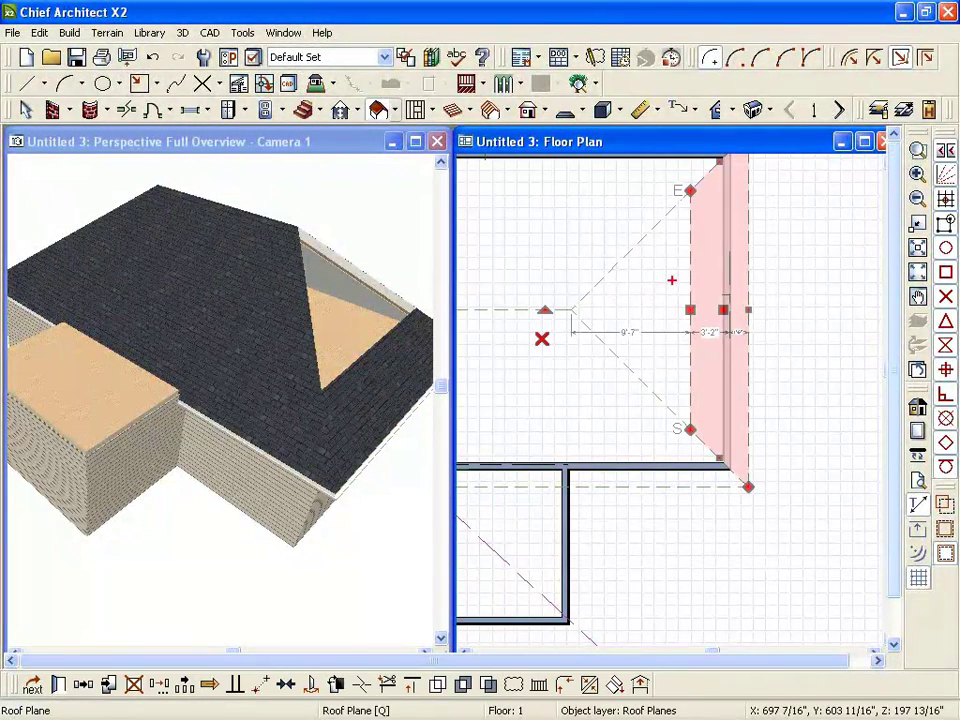
mouse_move(626, 272)
mouse_down()
mouse_move(611, 265)
mouse_move(630, 265)
mouse_up()
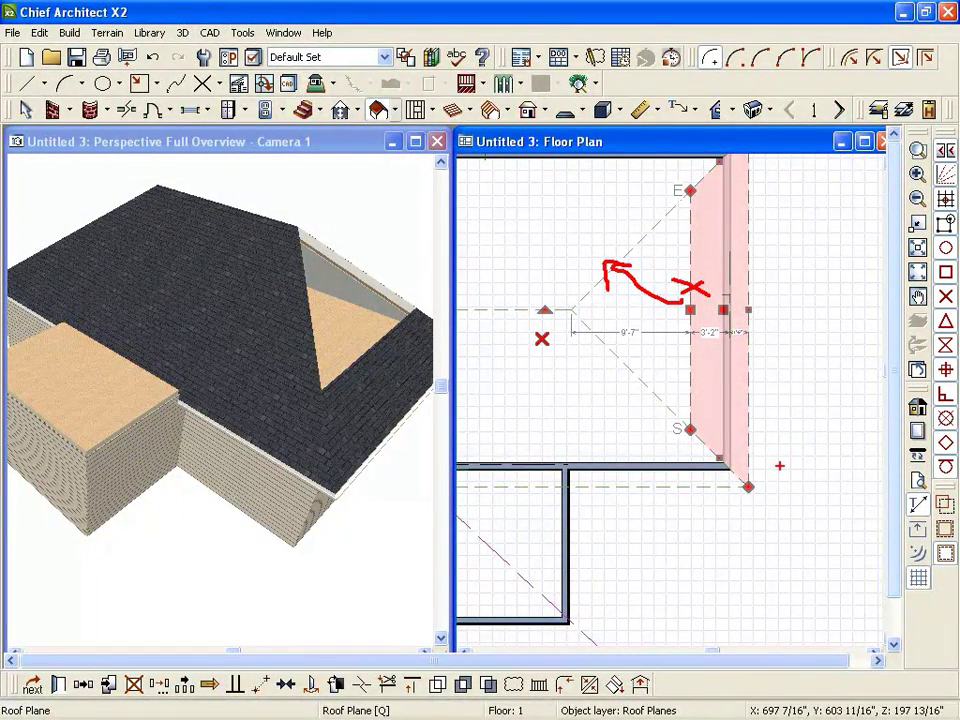
key(Escape)
key(2)
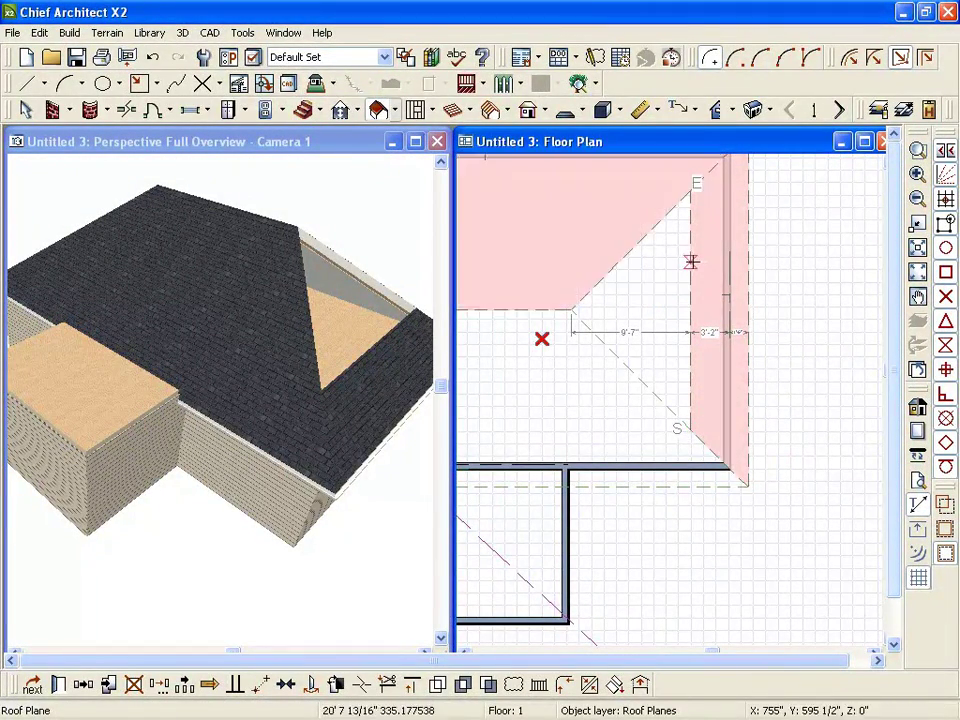
click(629, 252)
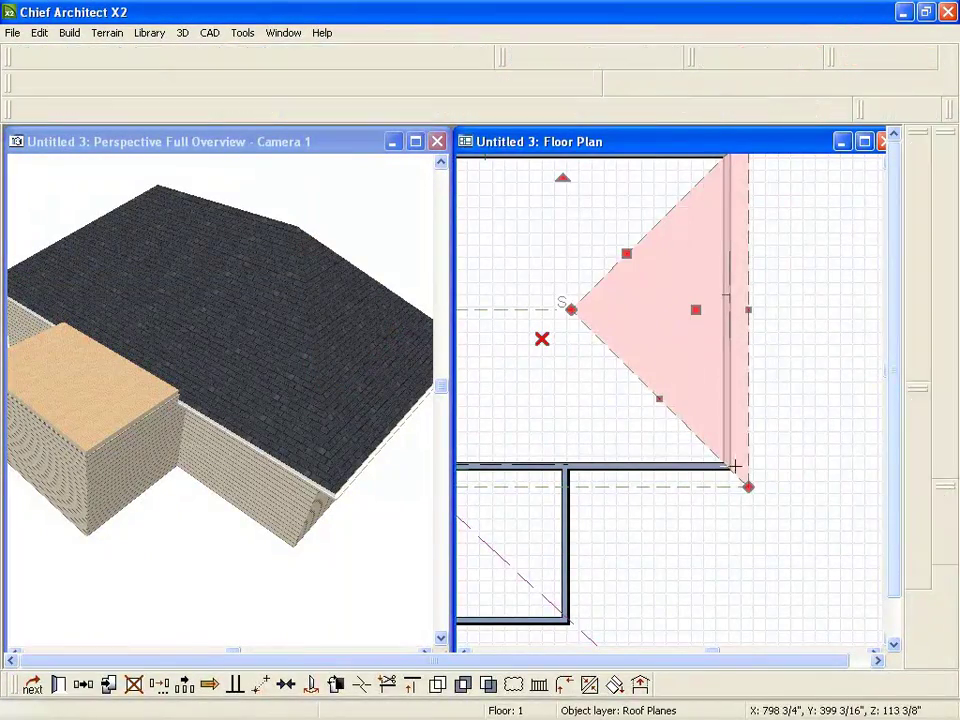
Step: Examine the hip roof and the unroofed bump-out in the plan and, from the front, in the 3D view
key(space)
scroll(789, 371, down, 4)
scroll(694, 463, up, 3)
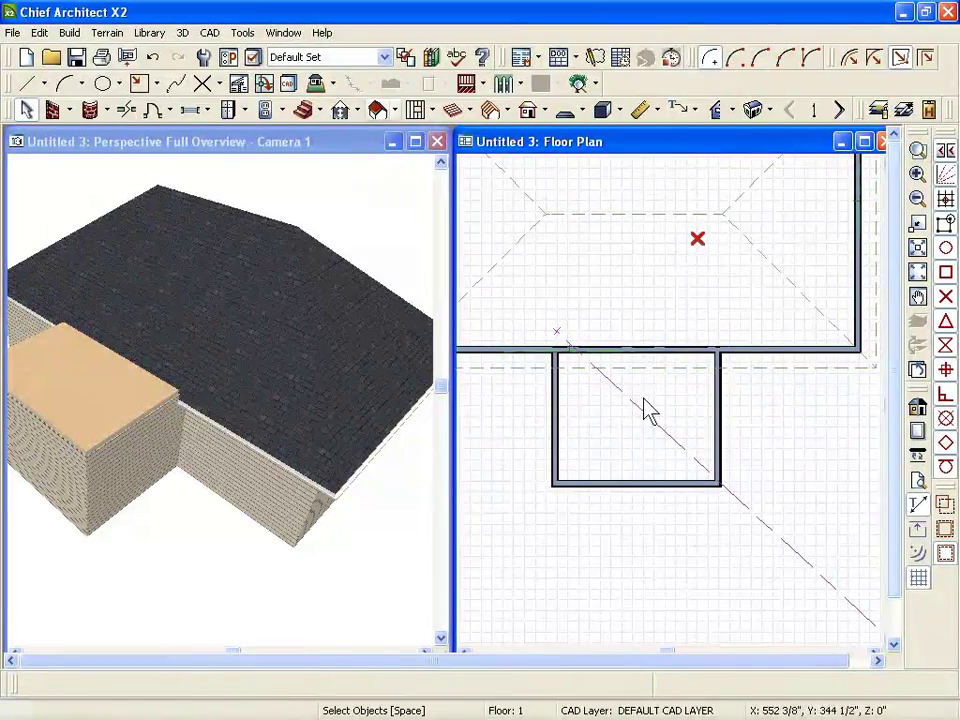
scroll(664, 364, down, 3)
scroll(655, 478, up, 3)
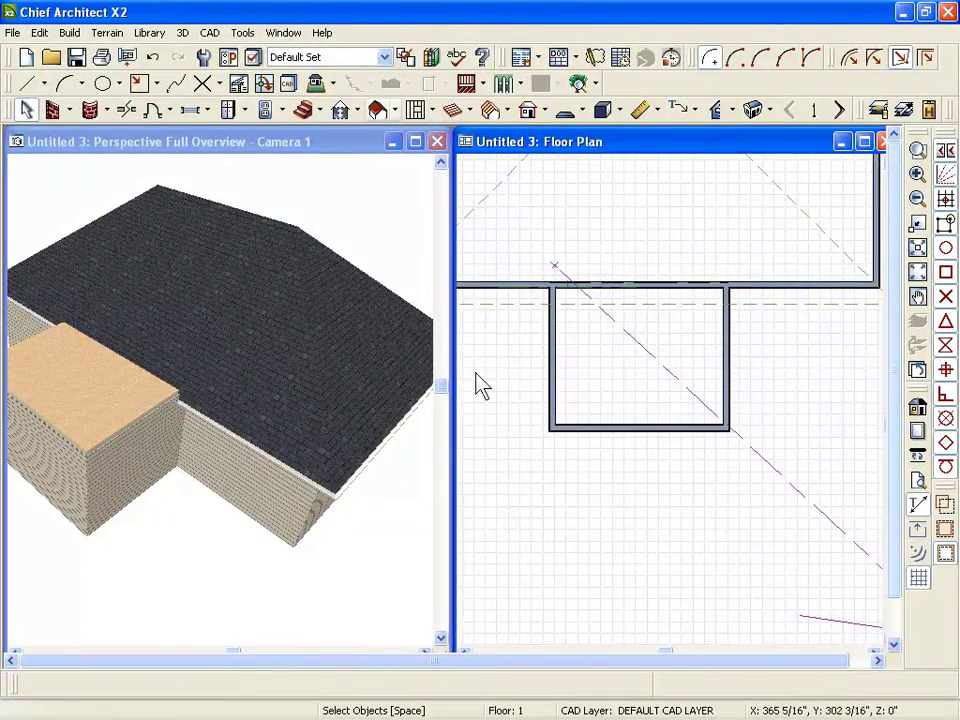
click(368, 381)
drag(216, 343, 321, 259)
click(495, 305)
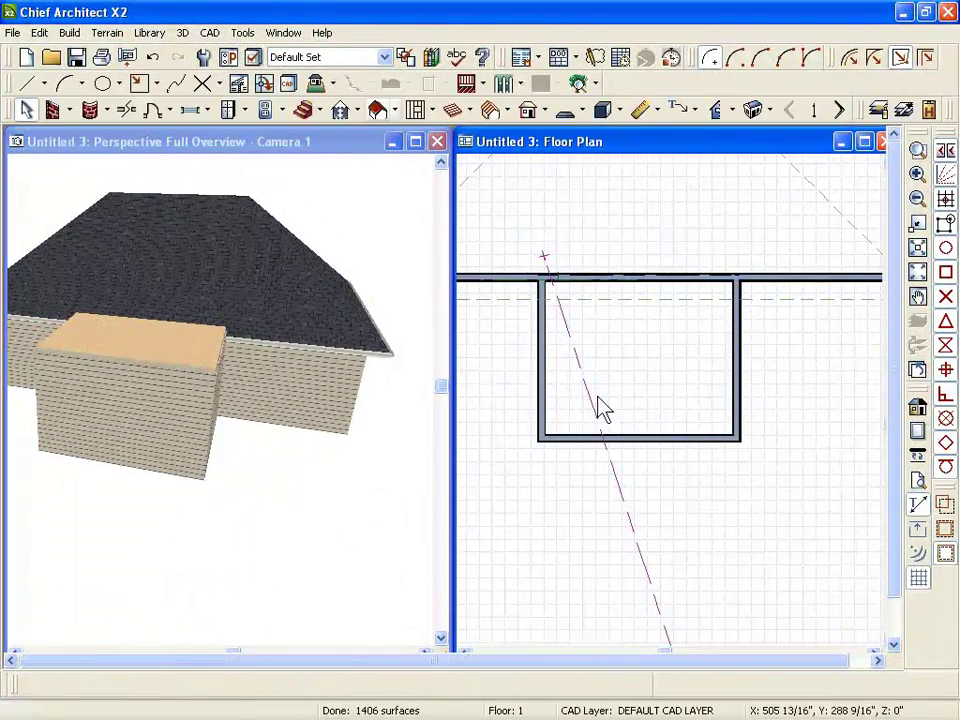
Step: Draw a roof plane about 4' 3" long on the bump-out's left wall and a similar one on its right wall, both sloping inward
double_click(379, 110)
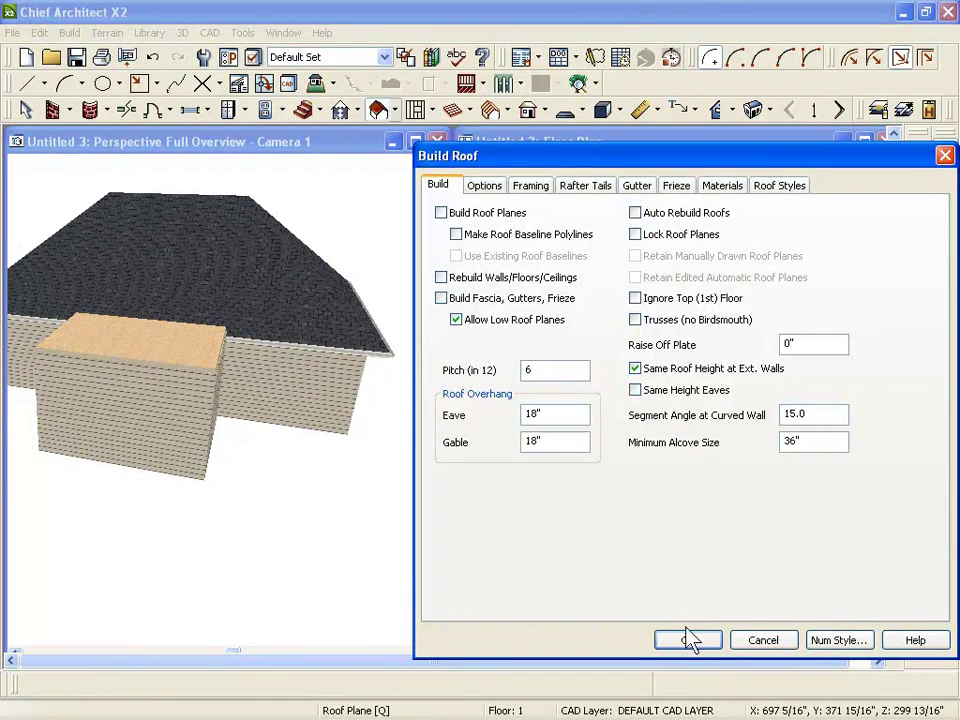
click(686, 639)
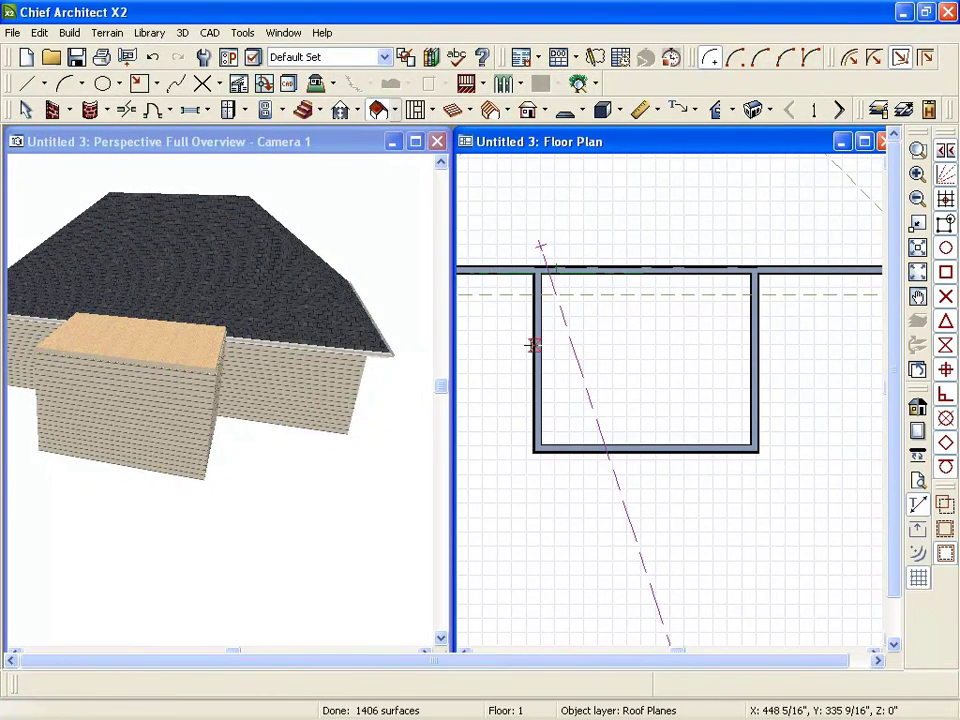
drag(534, 344, 531, 406)
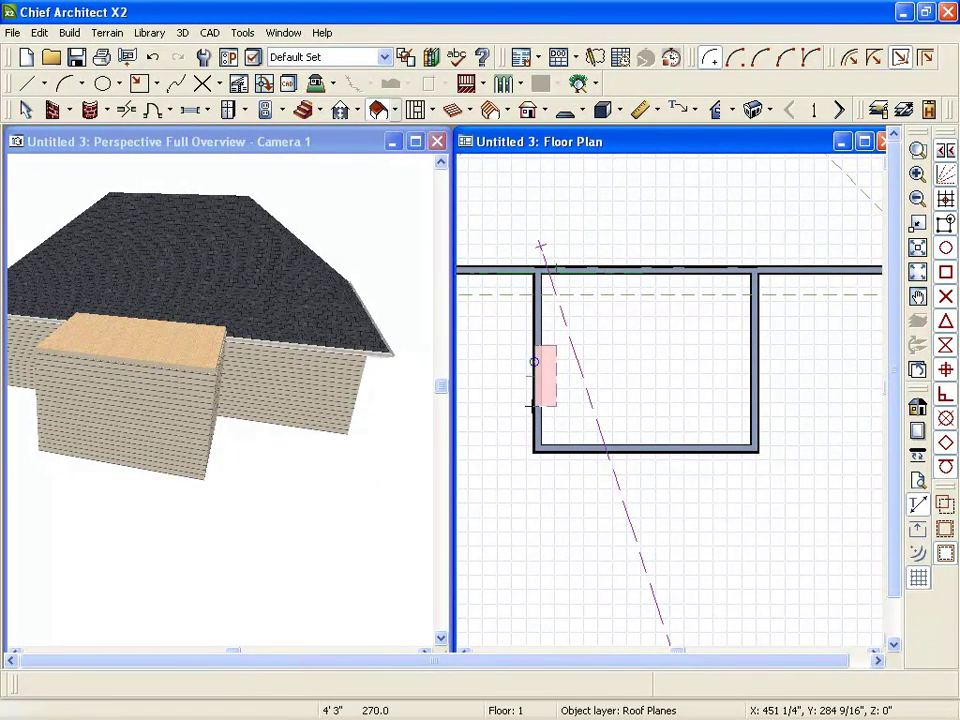
drag(531, 406, 619, 381)
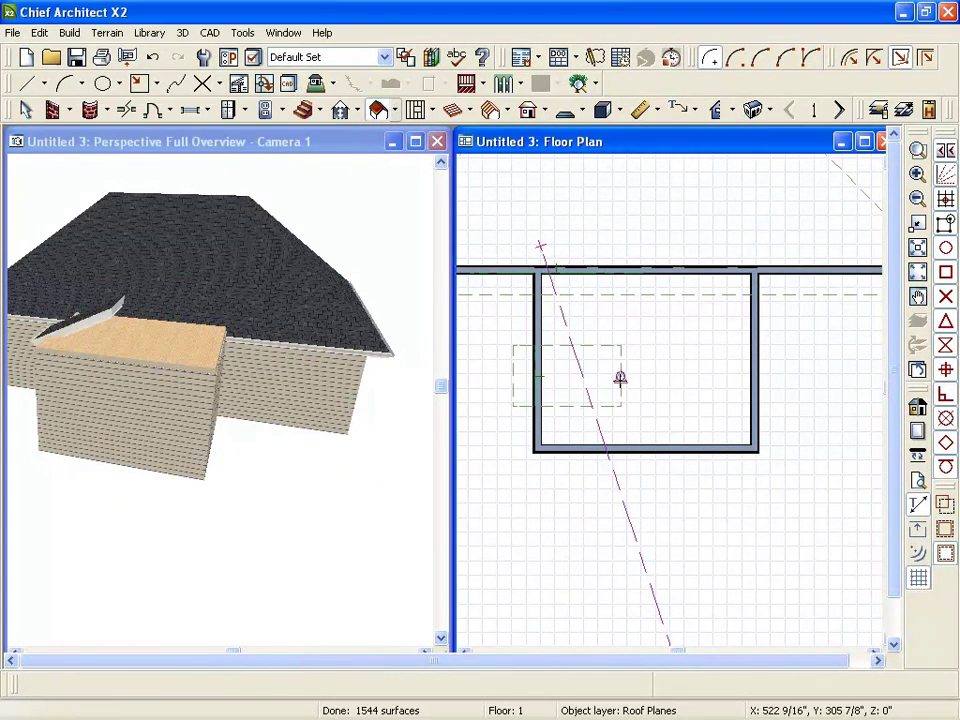
drag(759, 344, 673, 398)
Step: Join the bump-out's left and right roof planes along a ridge at its center
drag(131, 264, 135, 319)
scroll(672, 342, up, 2)
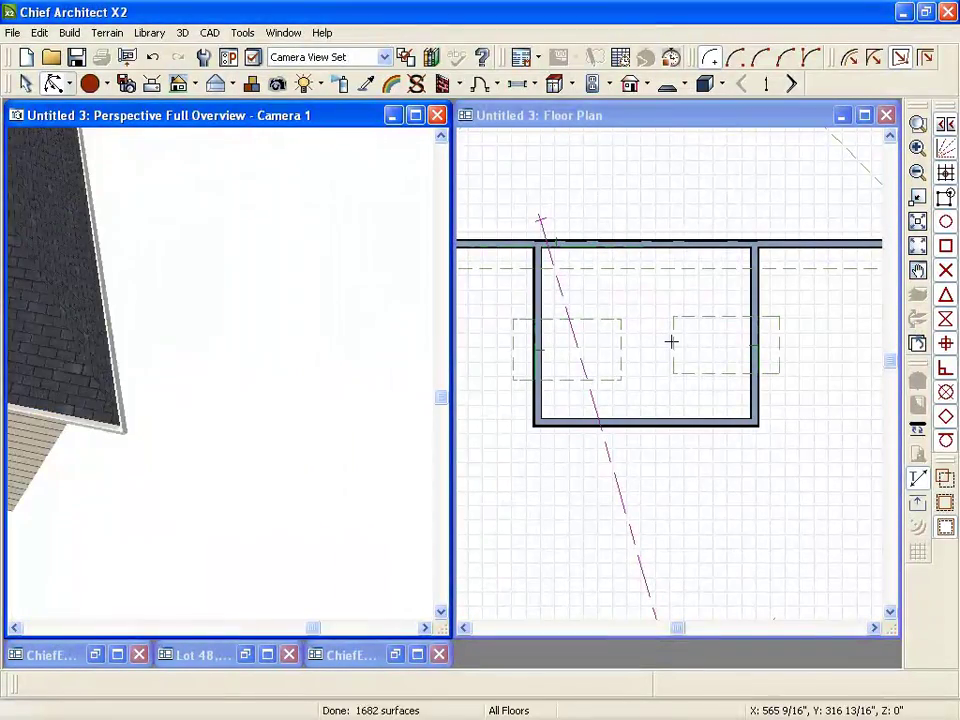
scroll(672, 342, down, 3)
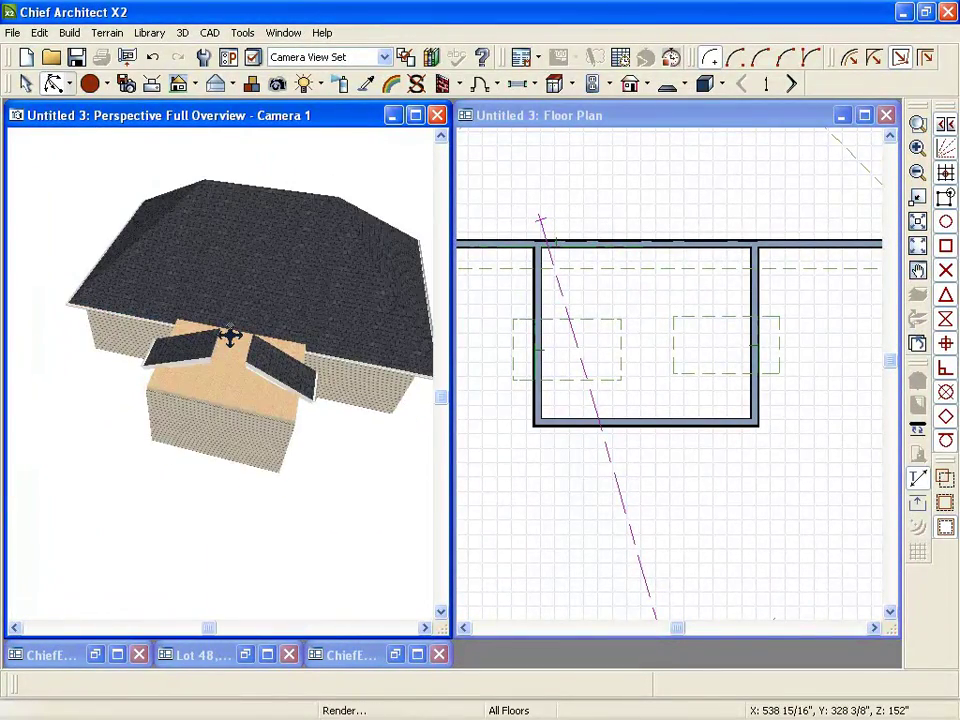
drag(229, 335, 279, 324)
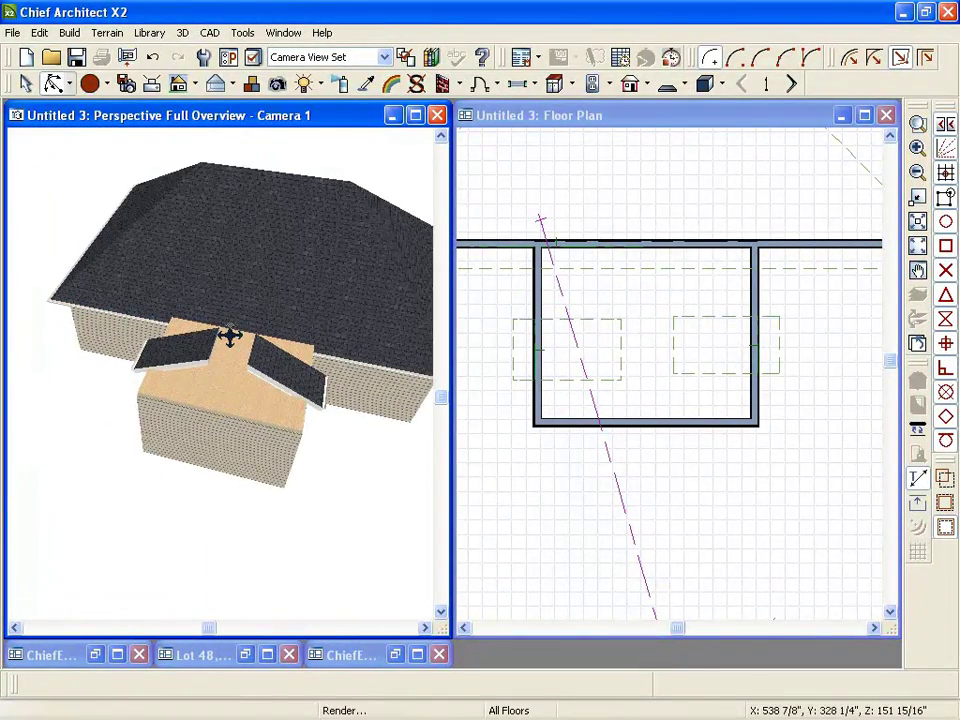
click(617, 347)
right_click(619, 350)
key(Escape)
click(619, 347)
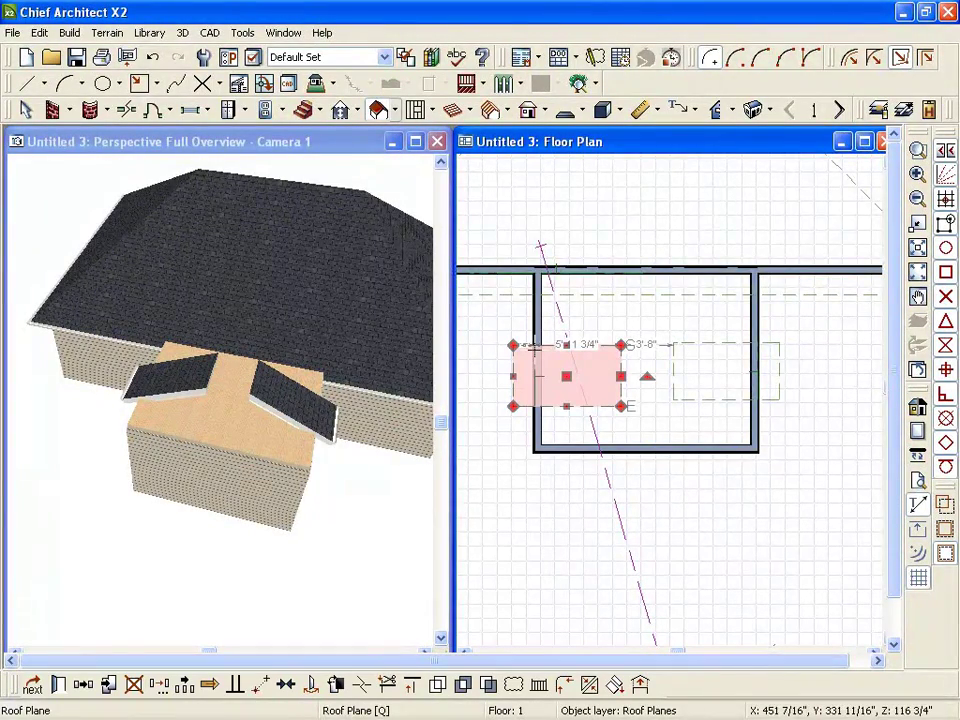
drag(621, 373, 677, 369)
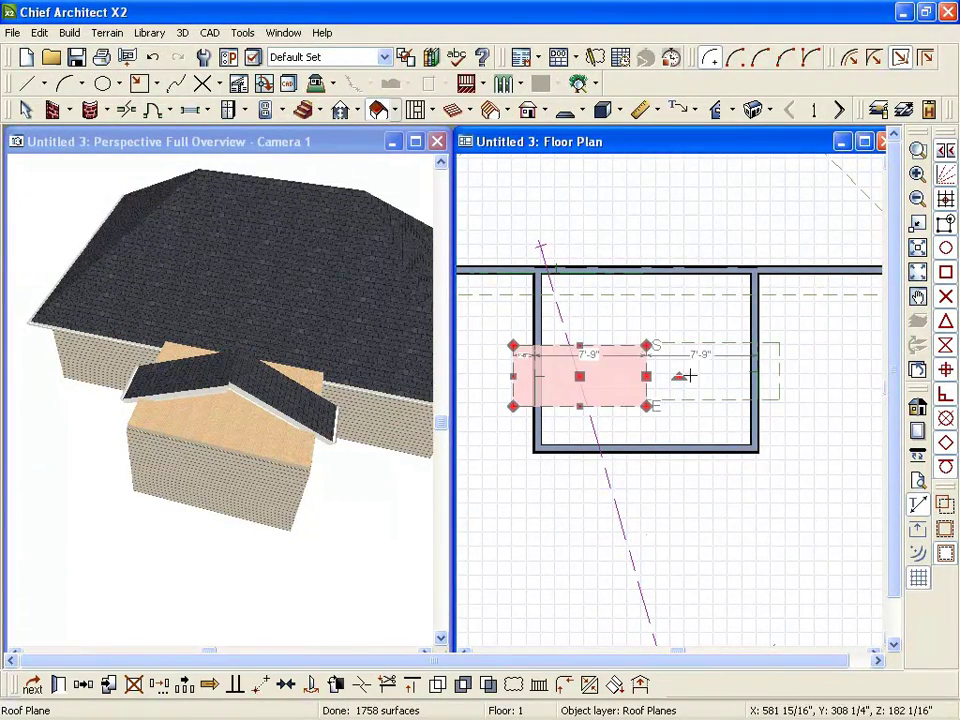
Step: Set the lower edge of the bump-out's right roof plane 1' beyond the bump-out's lower wall as the gable overhang
click(716, 402)
scroll(751, 441, up, 6)
scroll(813, 403, down, 2)
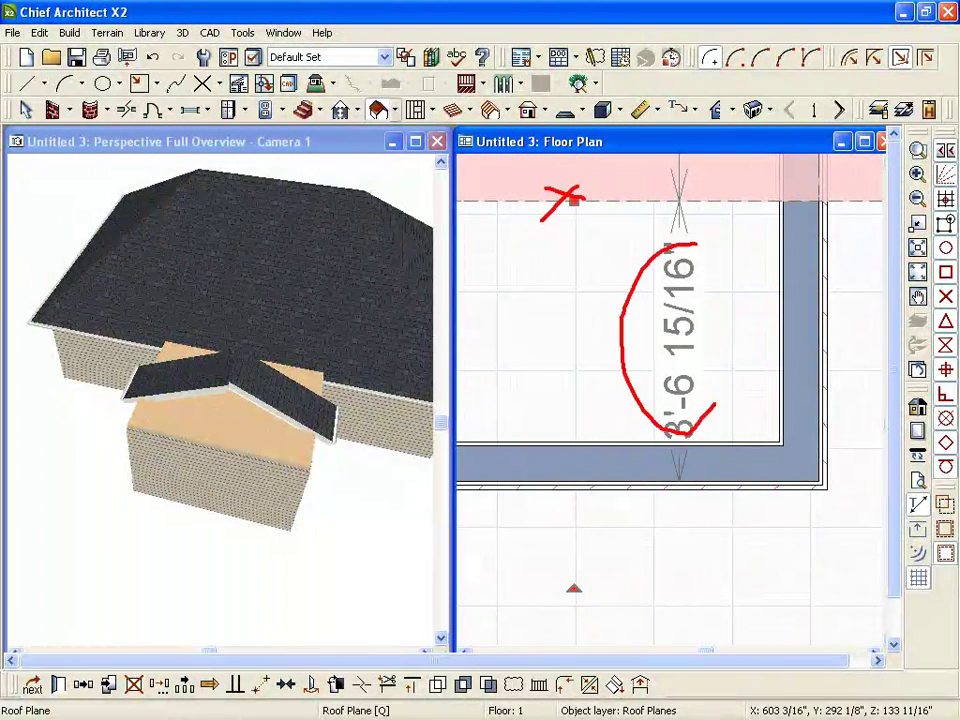
drag(721, 368, 692, 244)
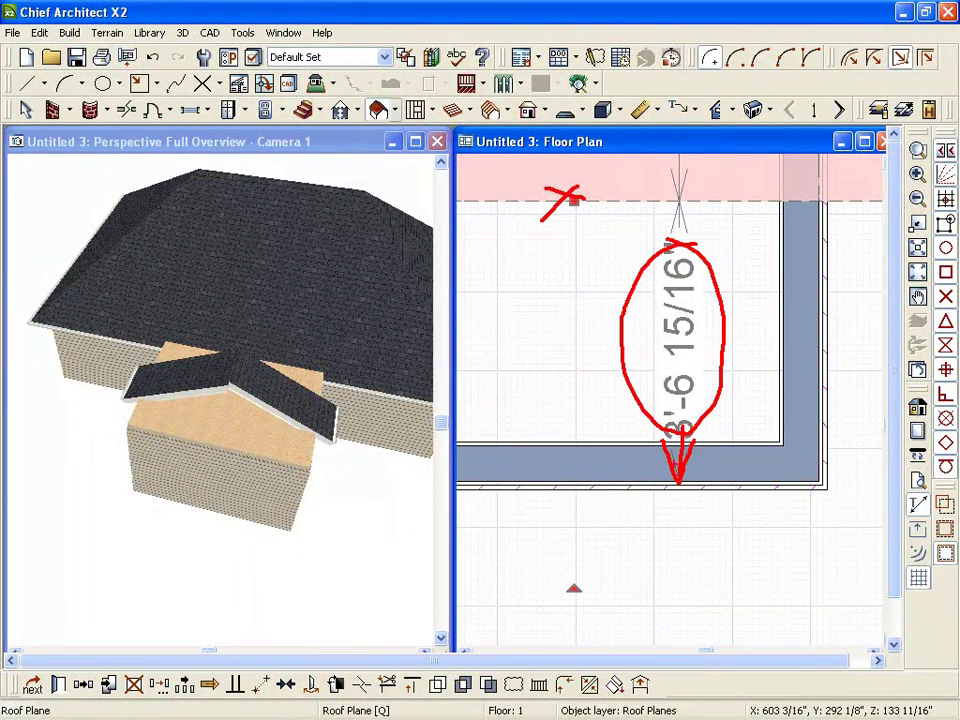
drag(527, 205, 546, 430)
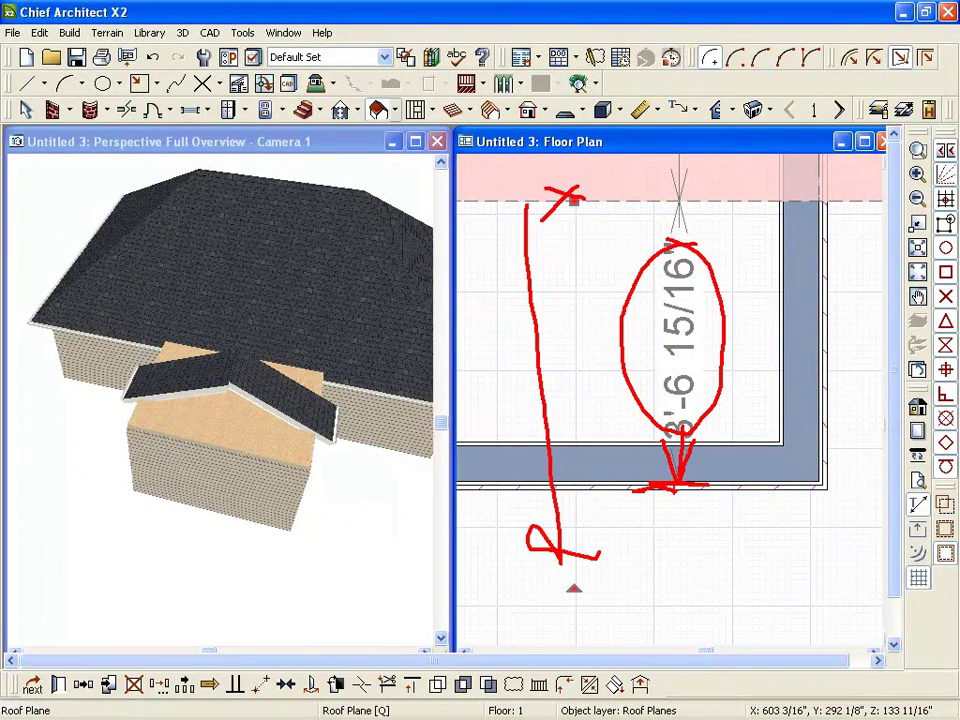
key(Escape)
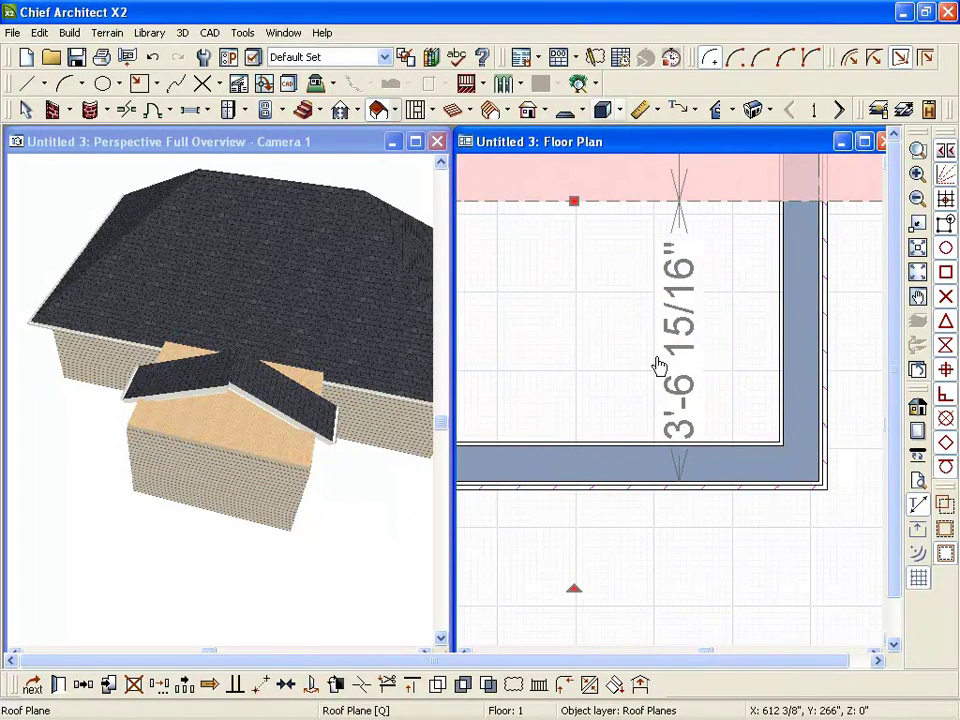
click(682, 344)
key(BackSpace)
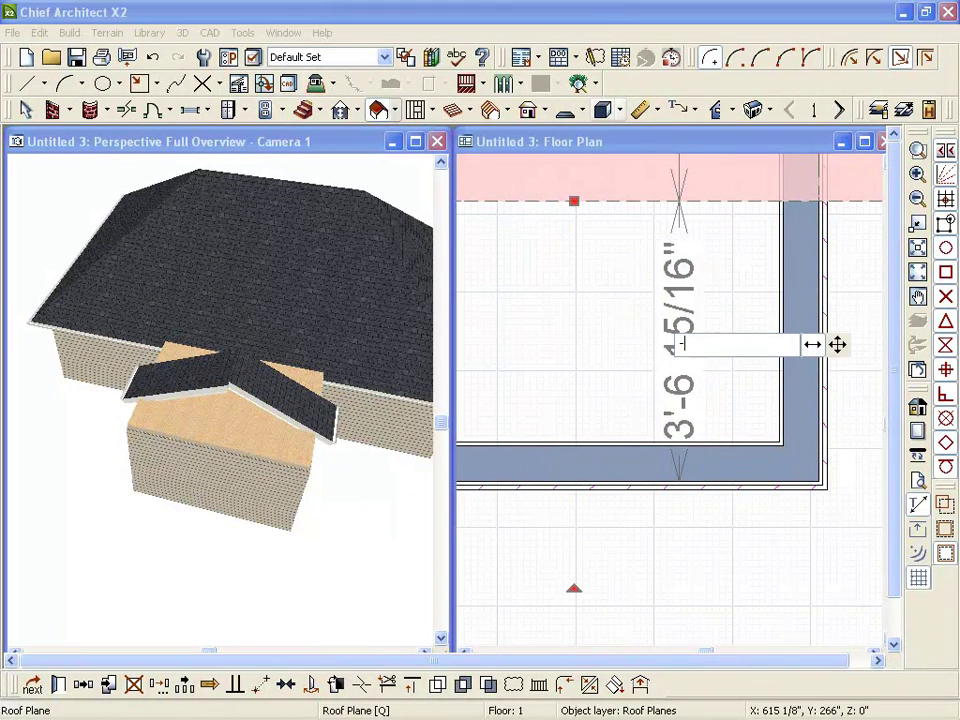
key(Return)
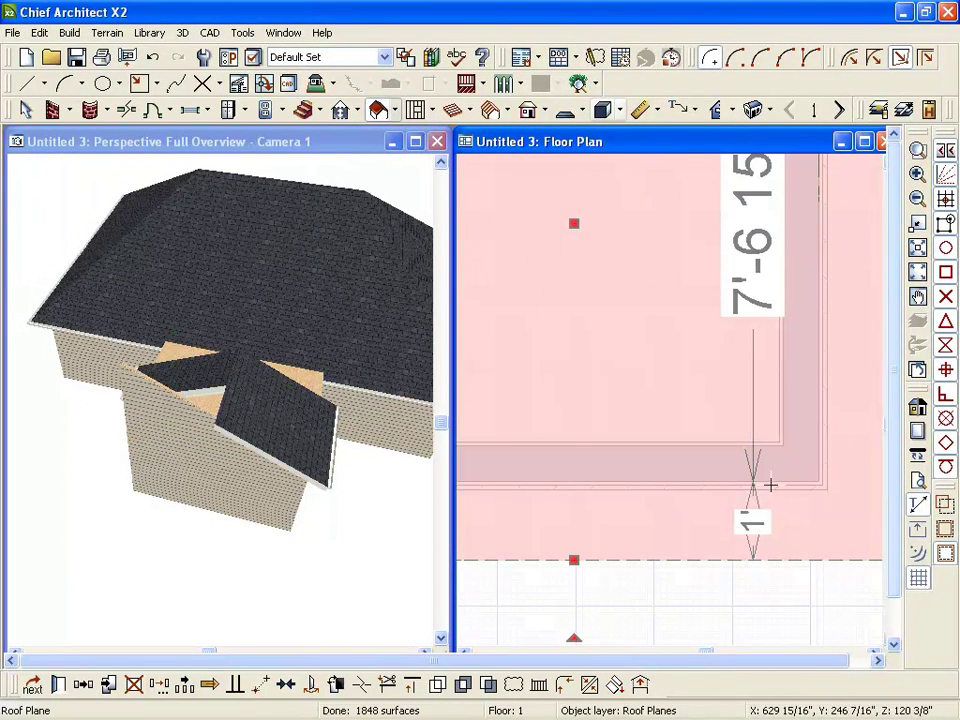
key(Escape)
Step: Extend the lower edge of the bump-out's left roof plane to line up with the right plane's gable edge
scroll(861, 559, down, 5)
right_click(695, 394)
click(636, 401)
click(738, 396)
scroll(763, 405, up, 4)
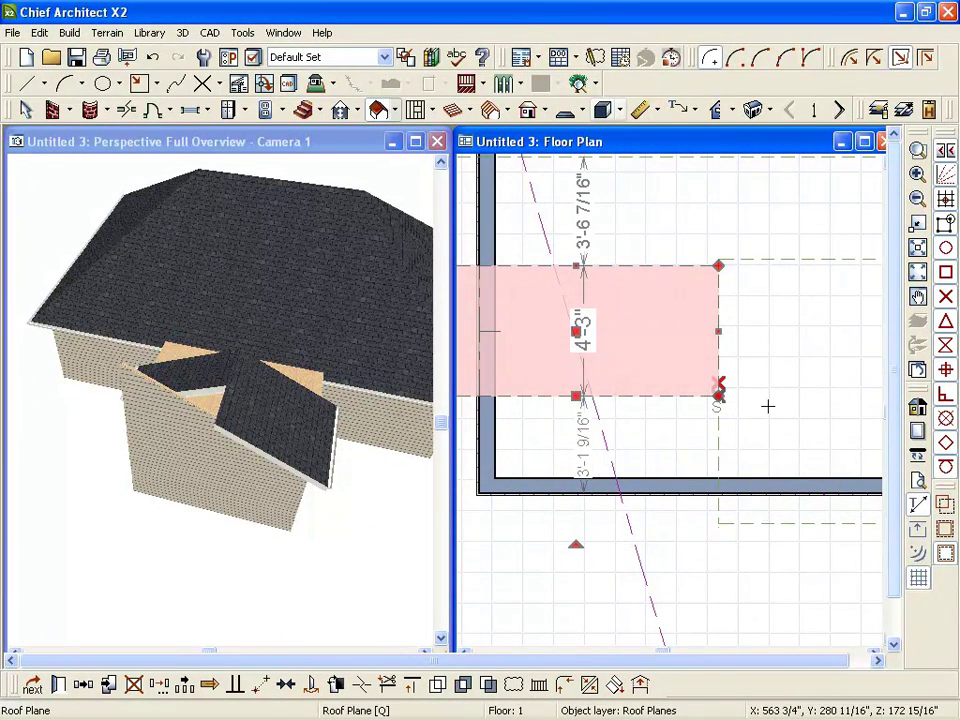
drag(570, 399, 763, 518)
Step: Break the eave edge of the main lower roof plane on both sides of the bump-out, and pull a middle break upward into a triangular notch
scroll(624, 591, down, 4)
scroll(692, 354, up, 1)
scroll(640, 362, down, 5)
click(476, 275)
scroll(449, 262, up, 2)
scroll(425, 308, down, 2)
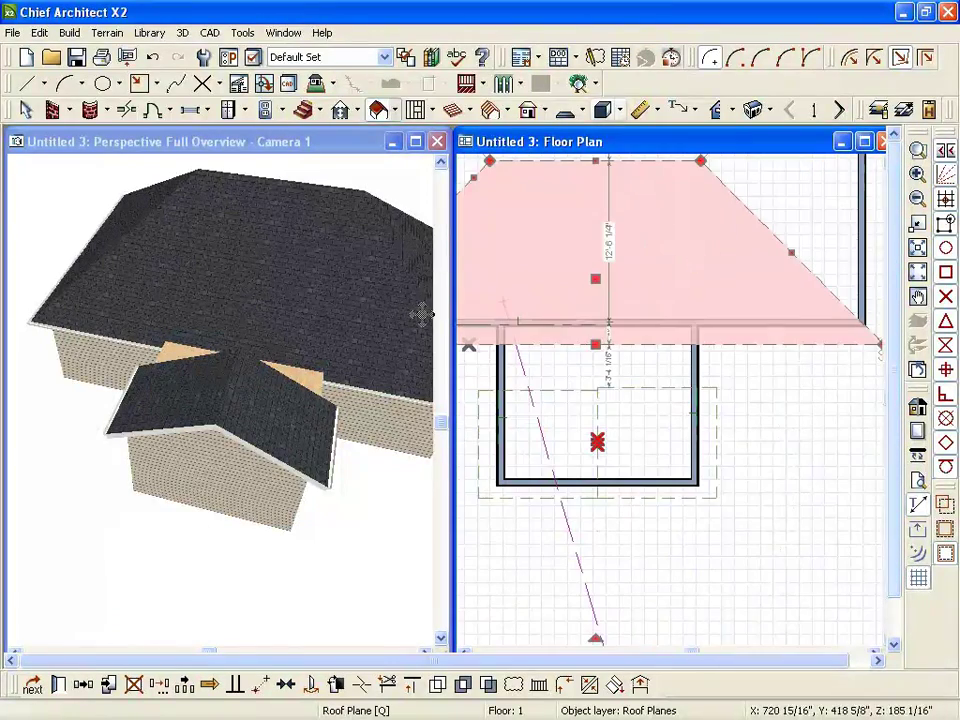
scroll(460, 171, up, 1)
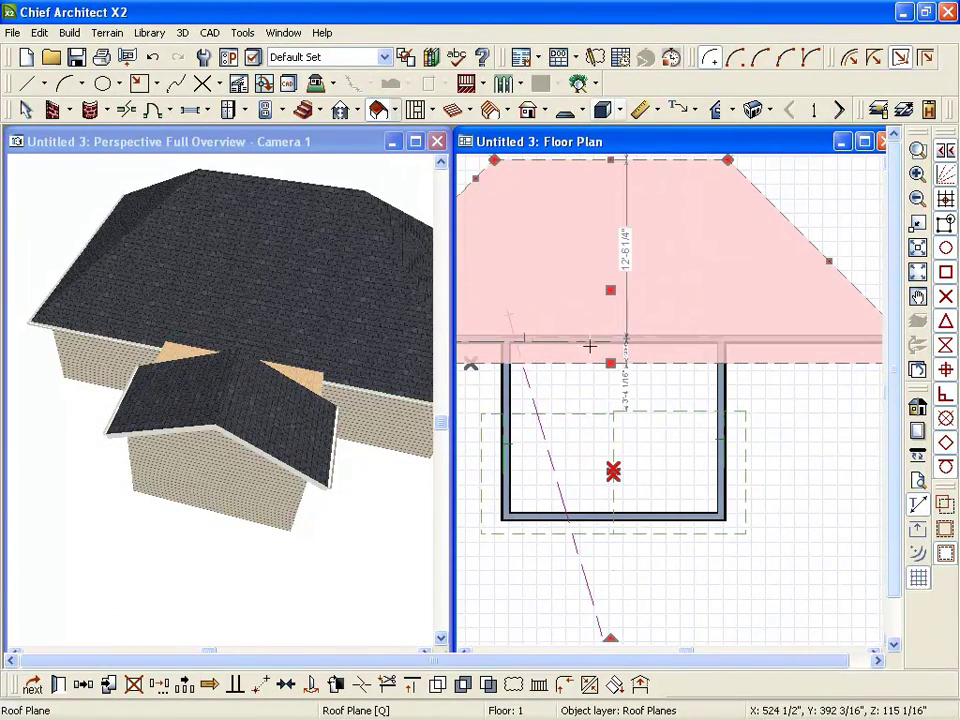
scroll(782, 332, down, 1)
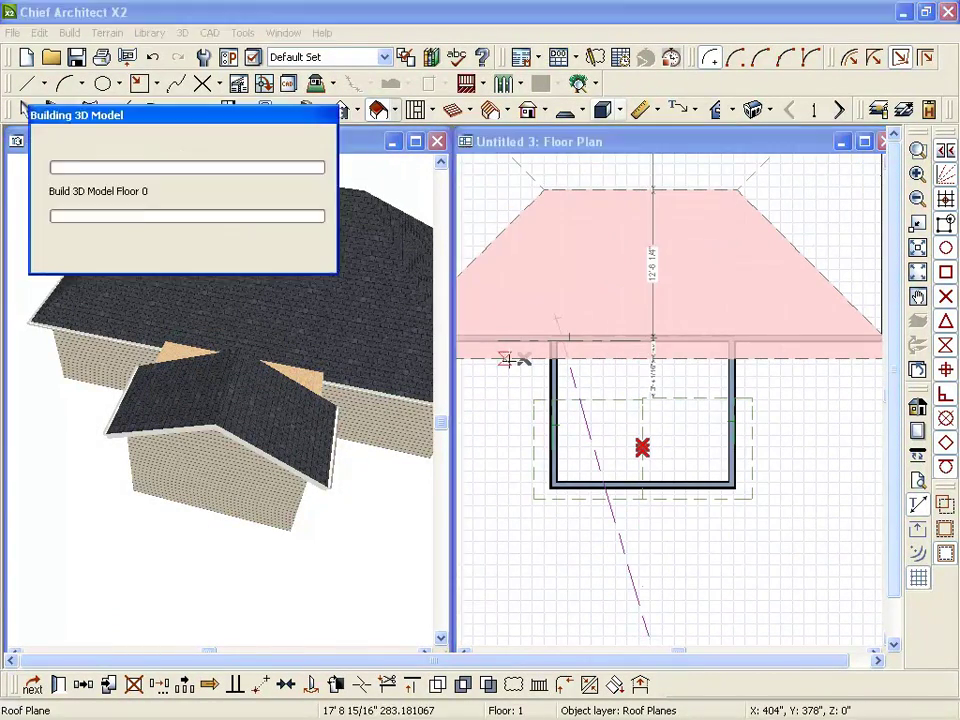
click(784, 359)
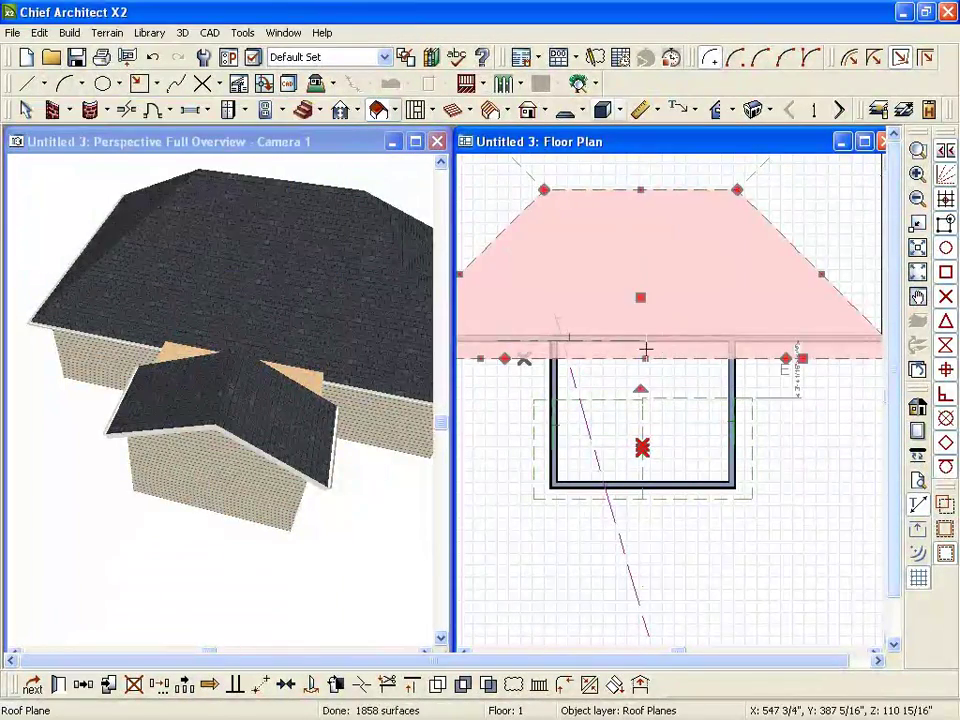
click(681, 366)
drag(655, 345, 655, 285)
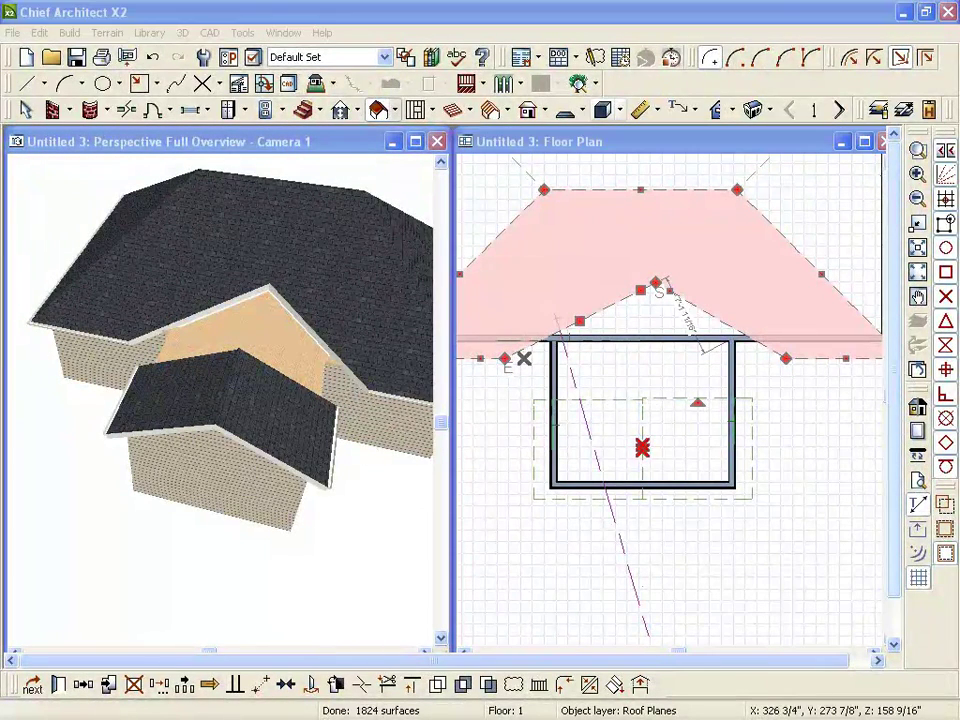
Step: Join the upper edge of the bump-out's right roof plane to the notched edge of the main lower roof plane
click(254, 395)
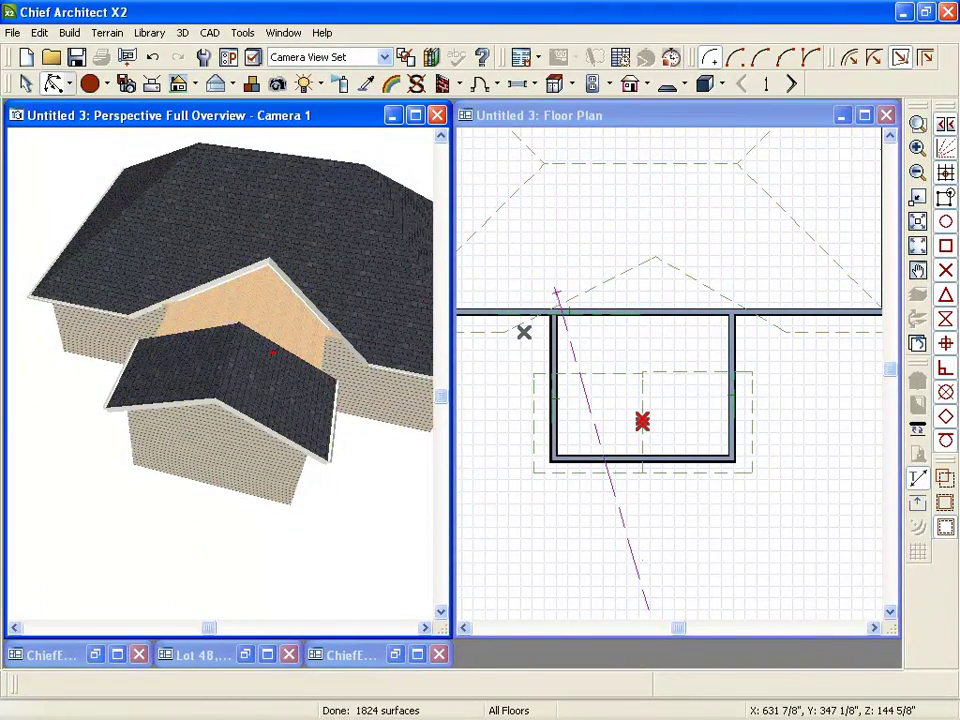
drag(285, 350, 306, 289)
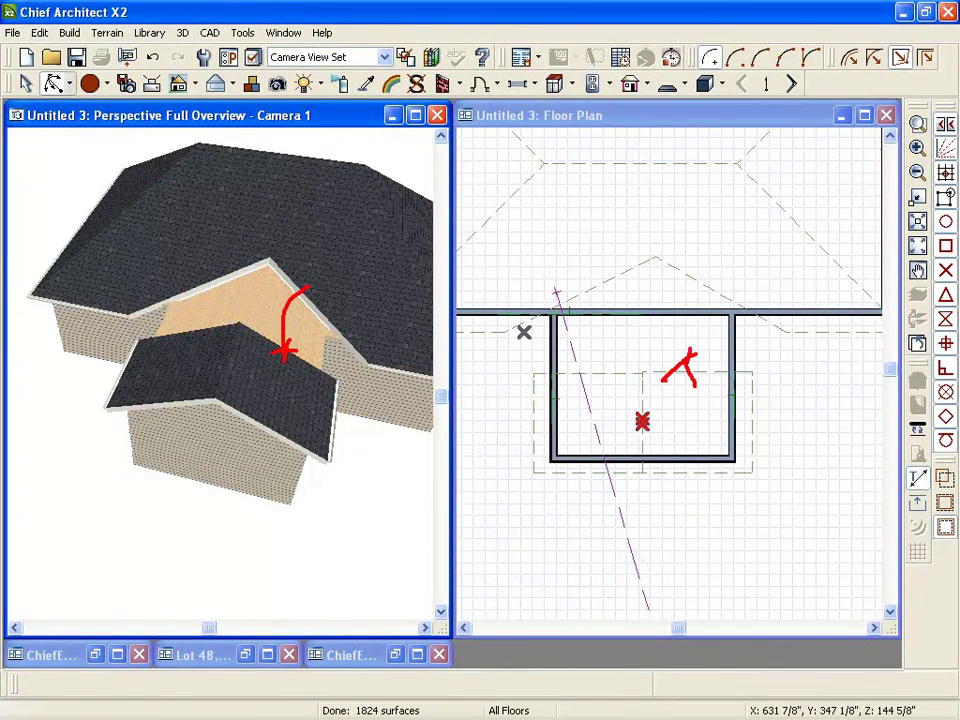
click(705, 375)
right_click(697, 380)
click(686, 396)
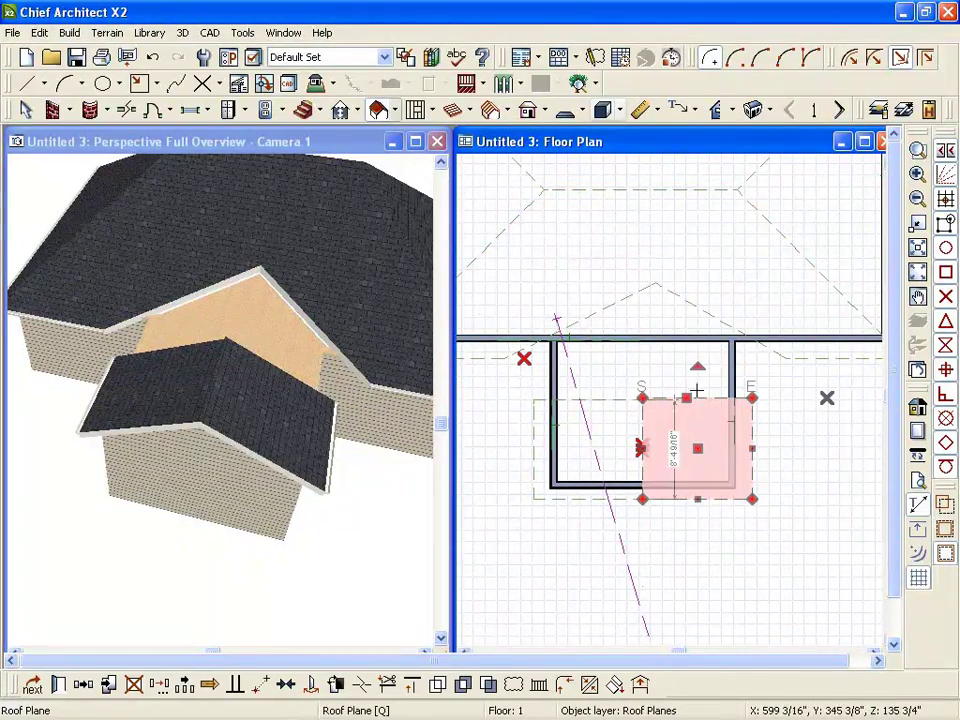
click(720, 319)
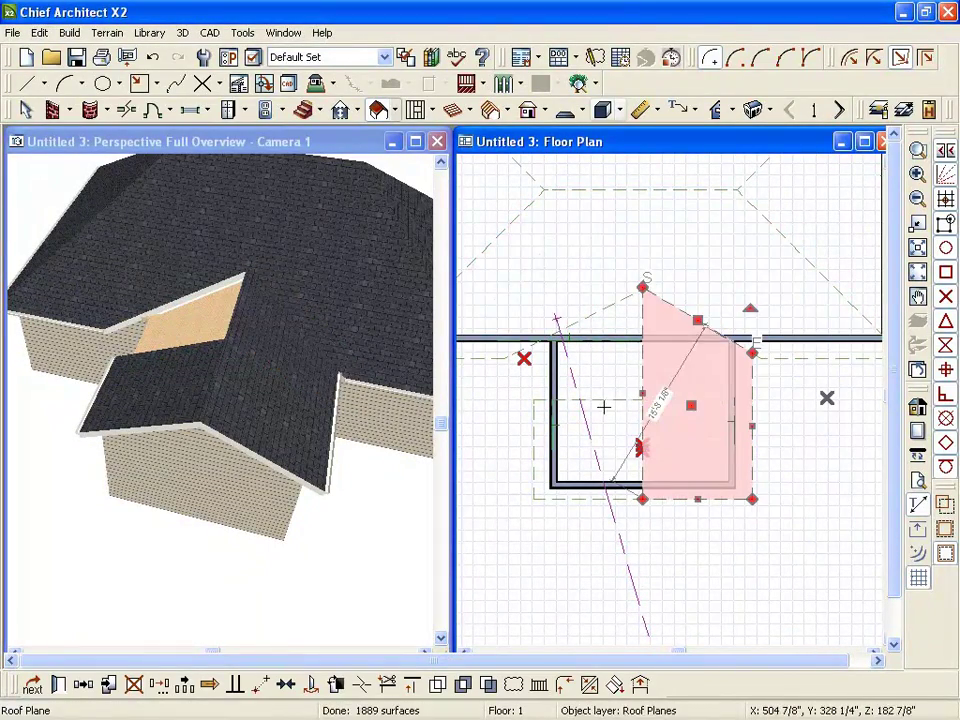
Step: Join the upper edge of the bump-out's left roof plane to the notched edge of the main lower roof plane
click(608, 401)
drag(608, 403, 568, 315)
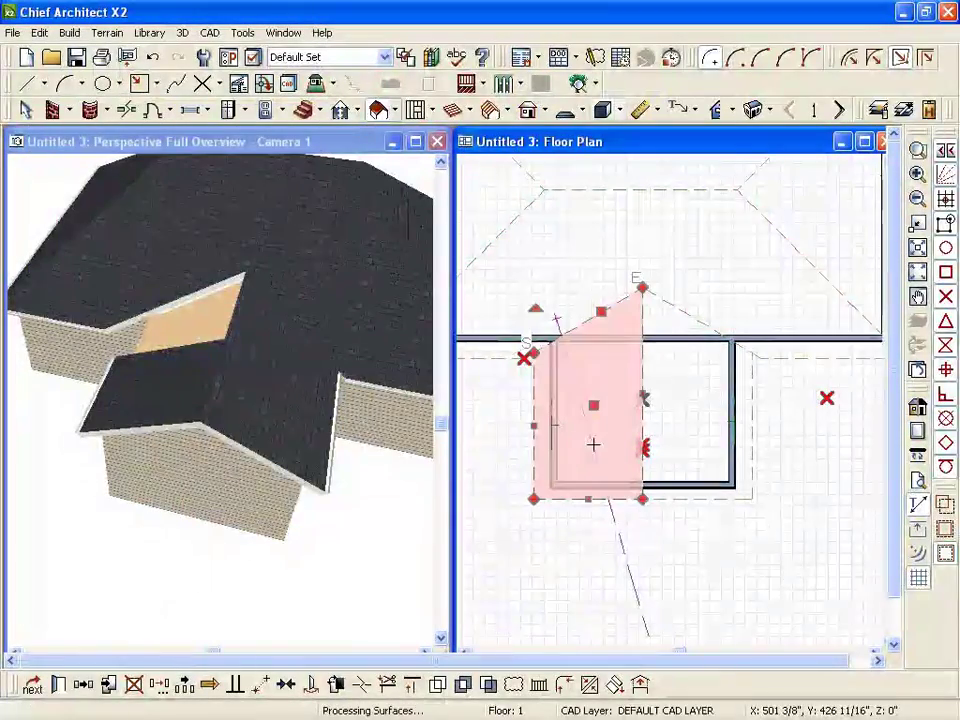
click(765, 491)
Step: Pull the eave edge of the bump-out's right roof plane outward to line up with the break corner in the main eave
drag(312, 407, 279, 461)
click(827, 437)
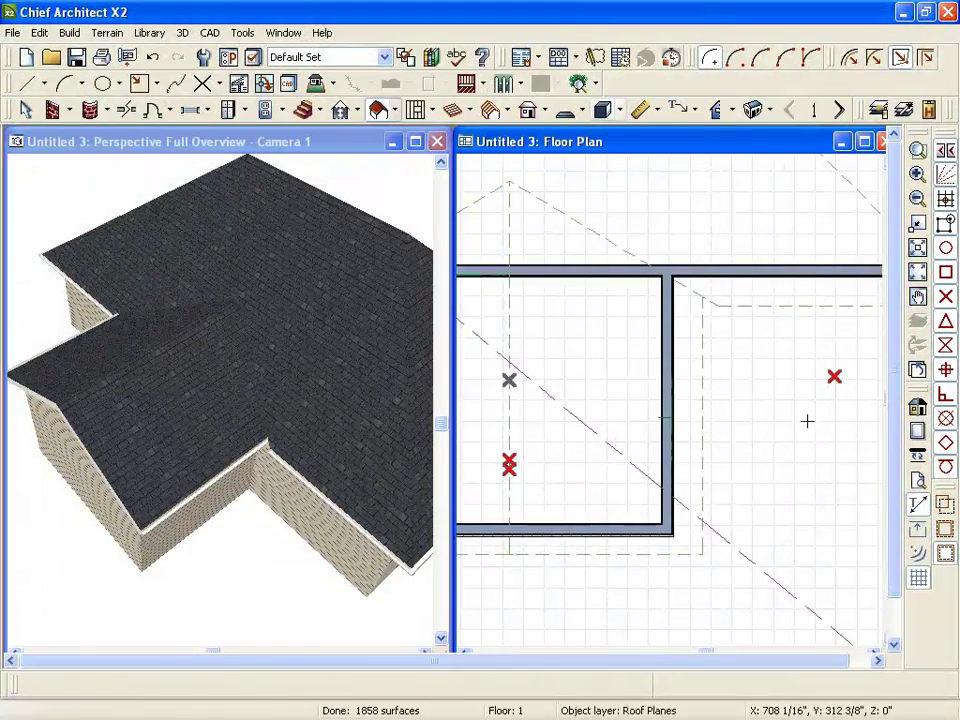
click(718, 423)
scroll(760, 390, up, 2)
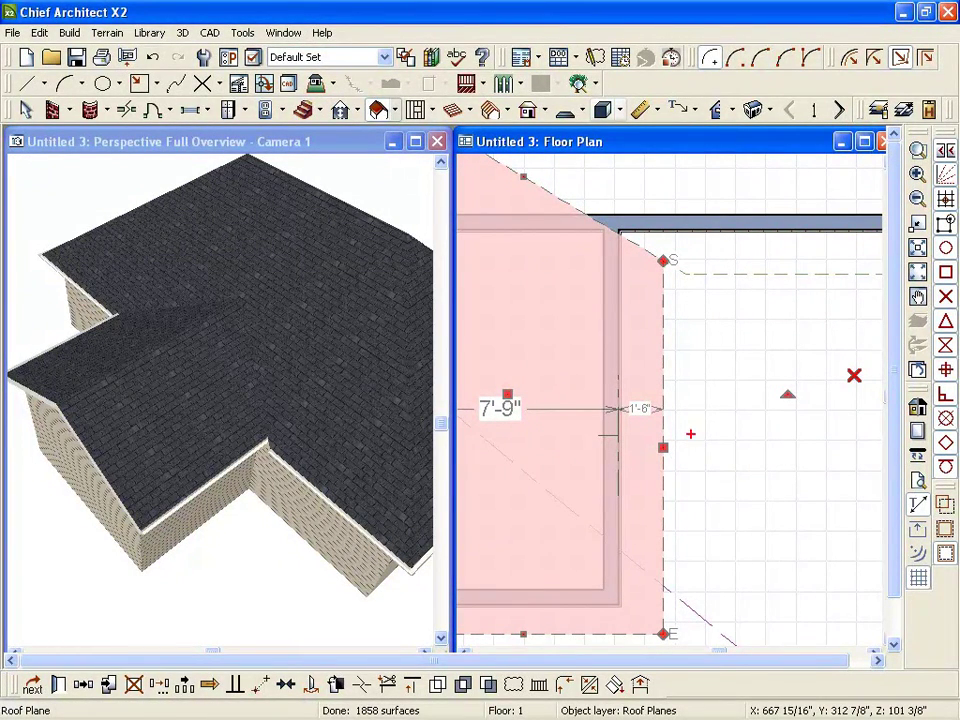
drag(686, 422, 684, 287)
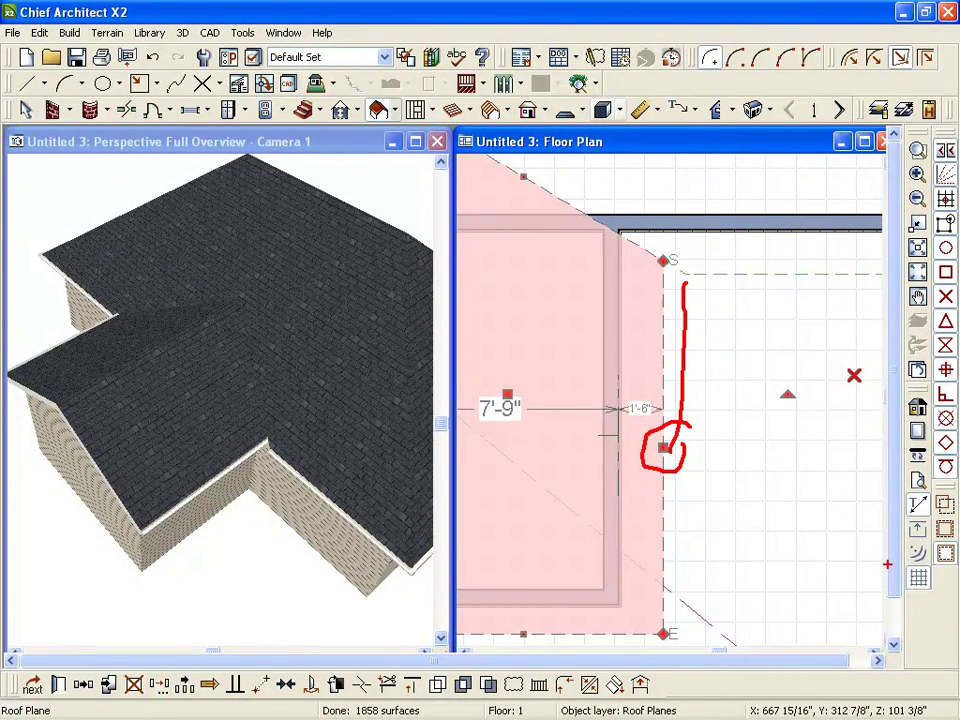
mouse_move(662, 448)
mouse_down()
mouse_move(690, 264)
mouse_move(690, 273)
mouse_up()
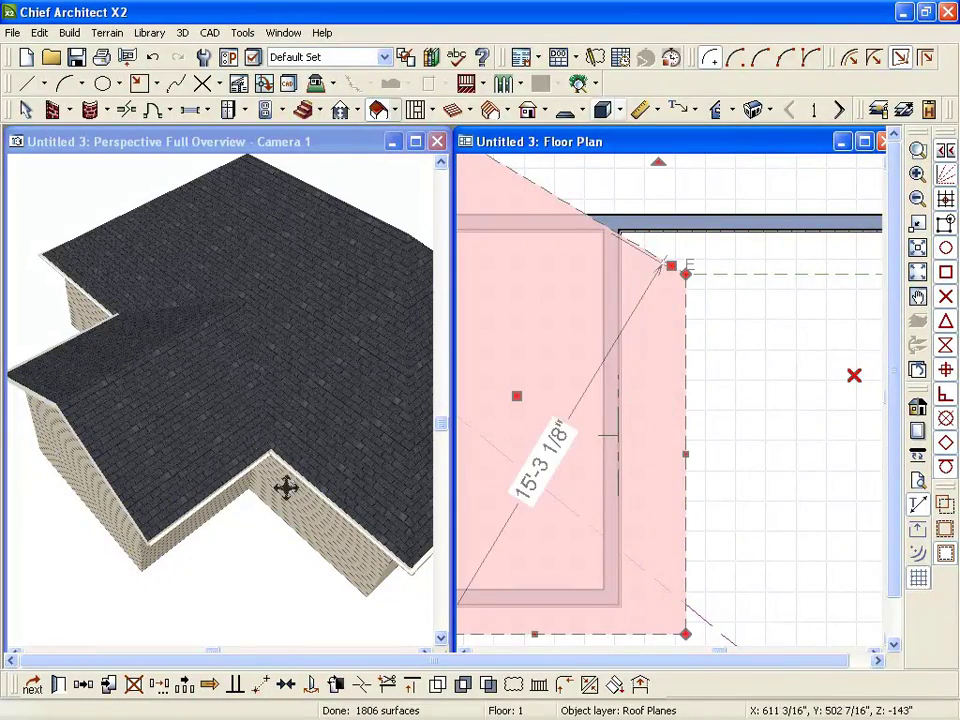
Step: Examine the valley where the gable ties into the hip roof and the rest of the roof from several sides in 3D
click(220, 333)
click(722, 356)
scroll(783, 445, down, 5)
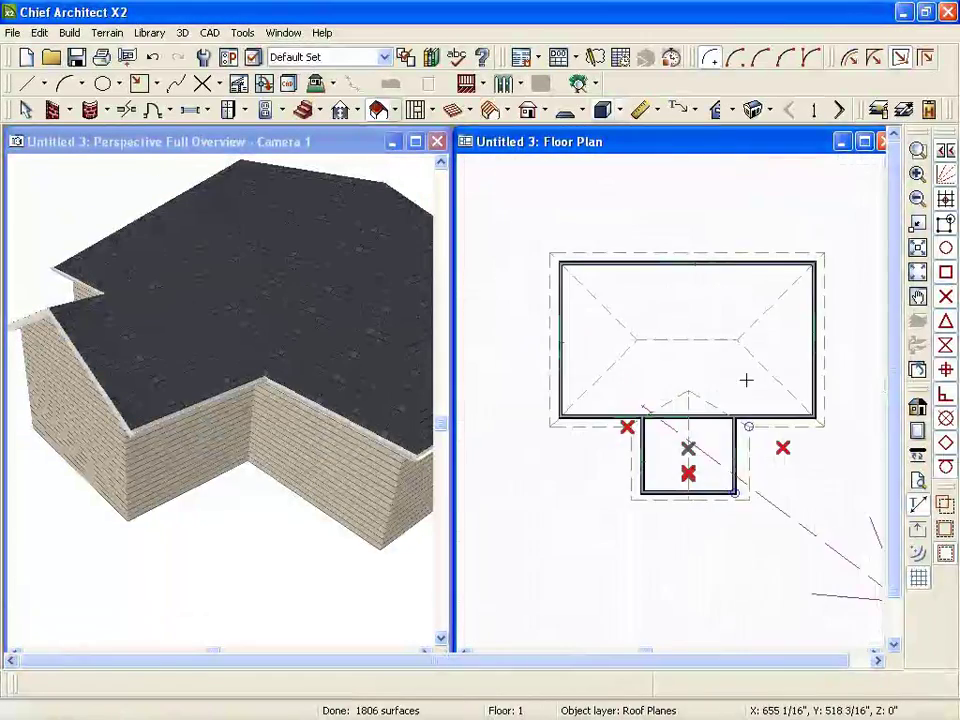
click(212, 309)
scroll(193, 315, down, 3)
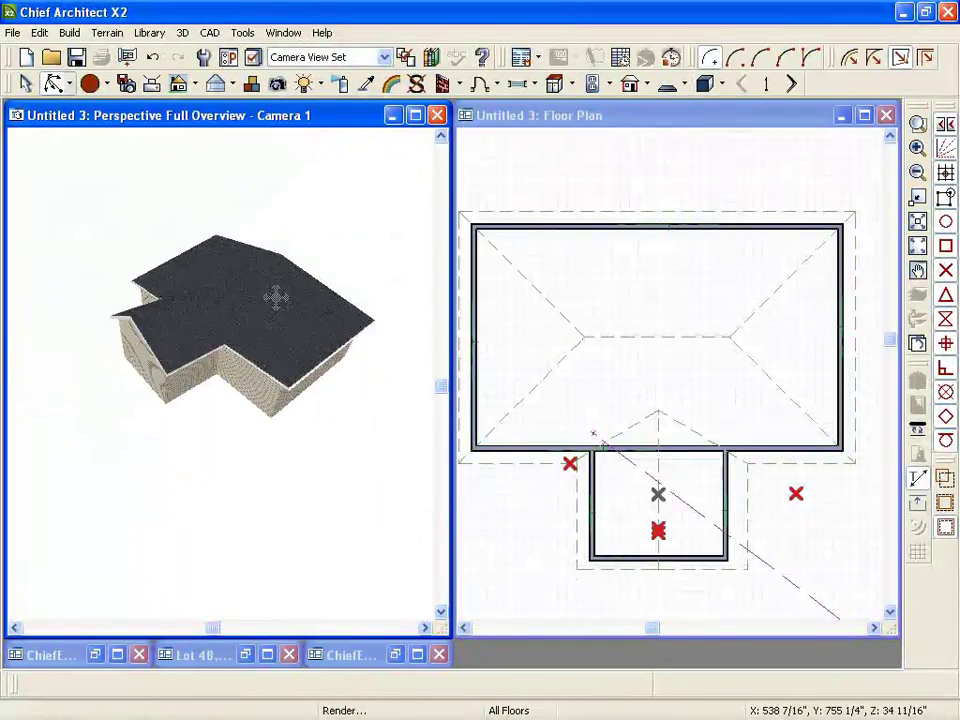
drag(221, 302, 54, 274)
click(778, 342)
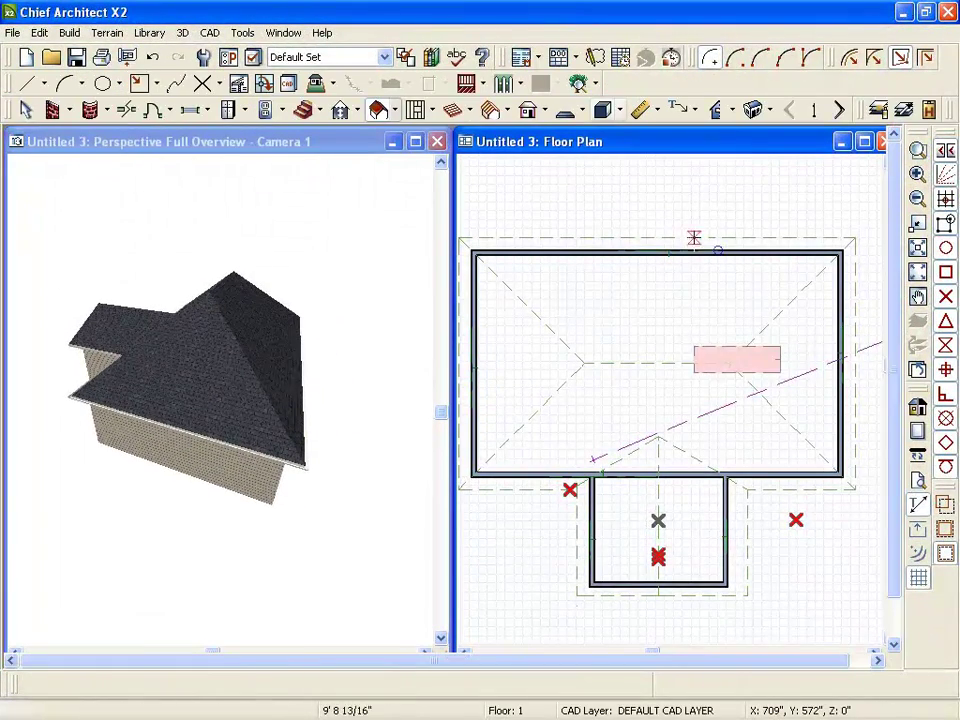
key(space)
scroll(748, 266, down, 1)
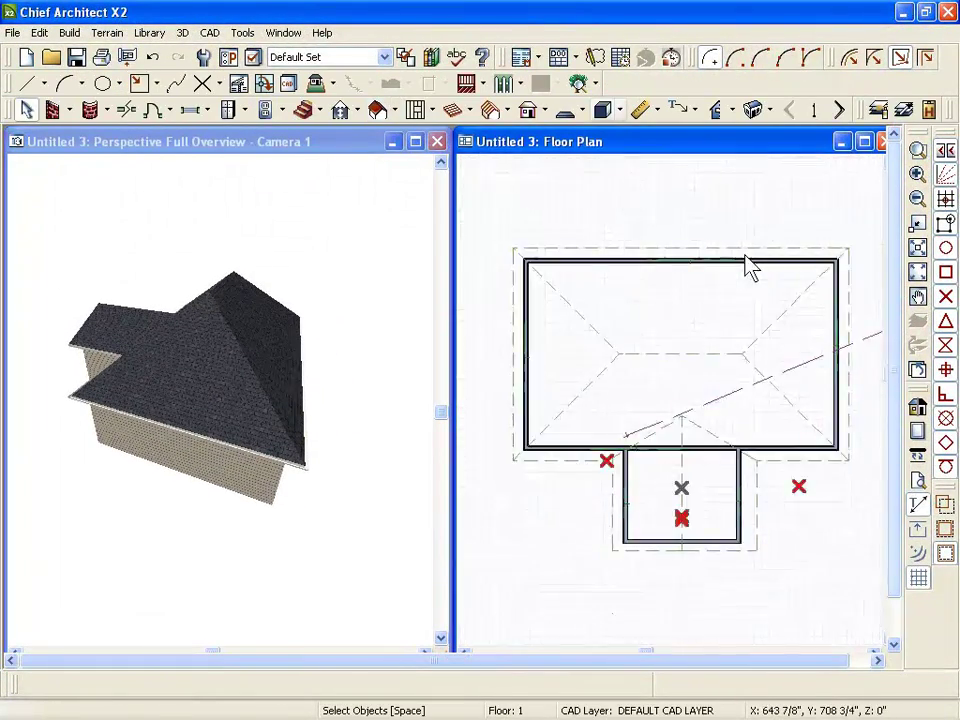
click(725, 250)
click(276, 305)
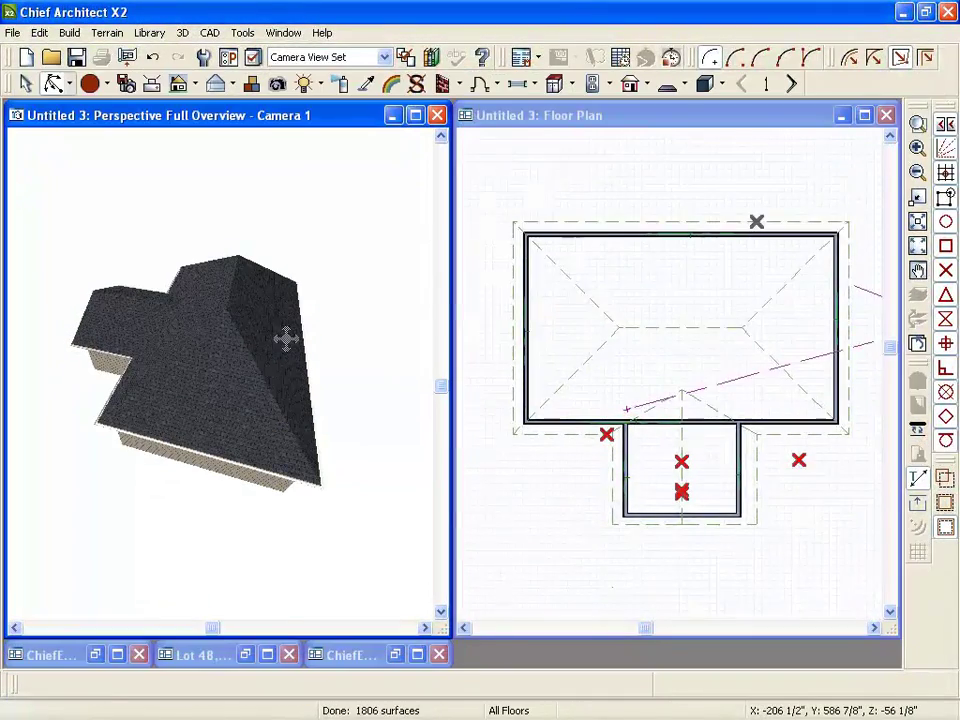
Step: Lock the ridge height of the main upper roof plane and set its pitch to 5 in 12
right_click(691, 218)
click(699, 228)
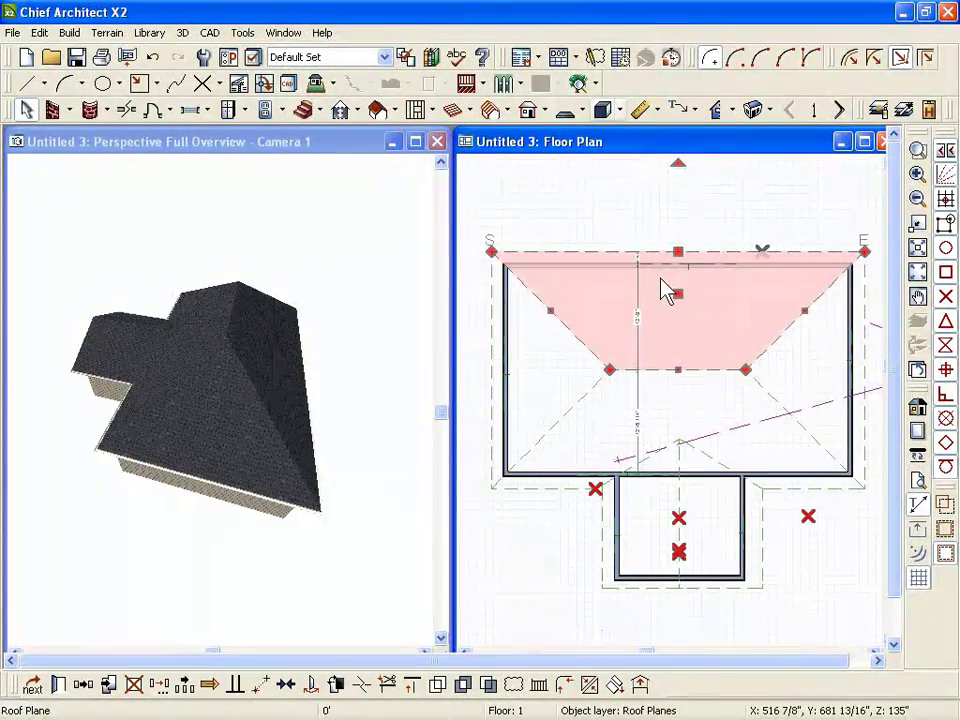
click(58, 684)
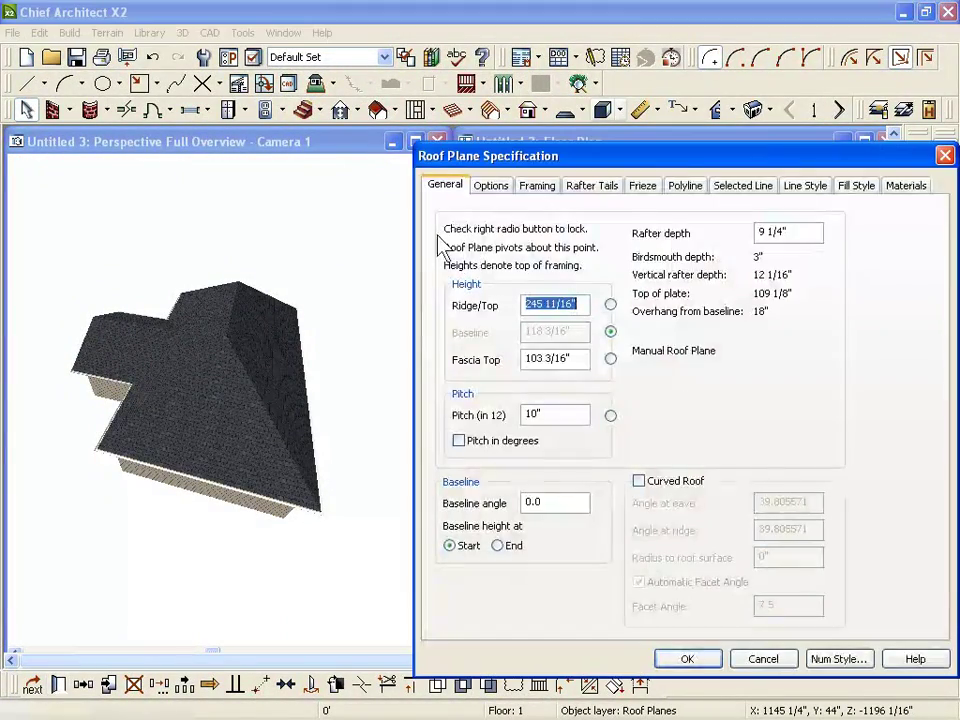
drag(696, 157, 353, 85)
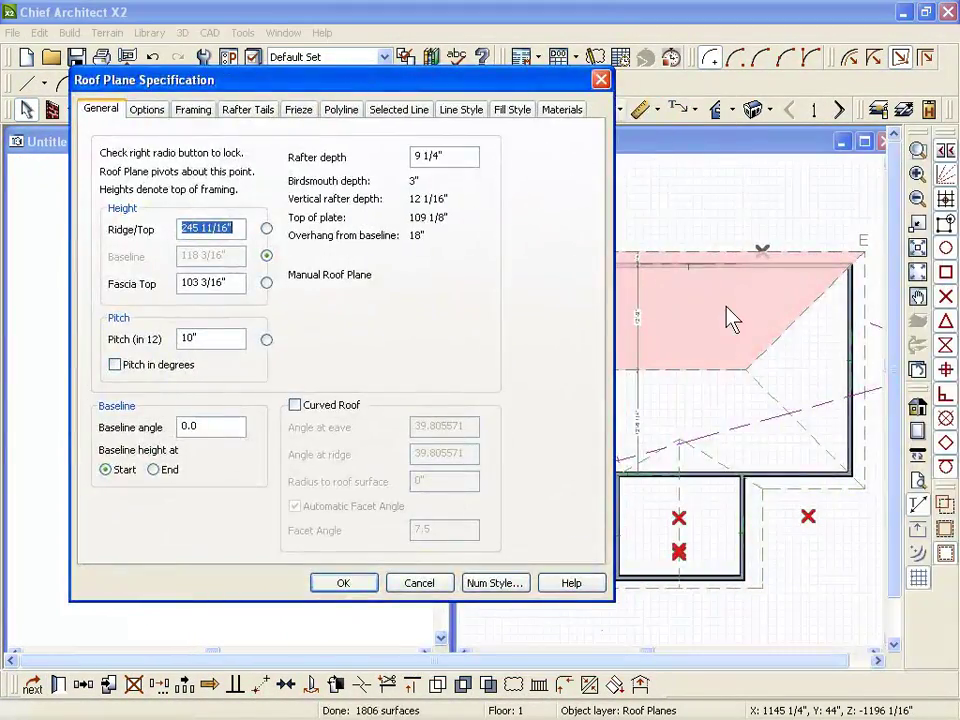
click(343, 583)
mouse_move(268, 206)
mouse_down()
mouse_move(257, 358)
mouse_move(291, 241)
mouse_up()
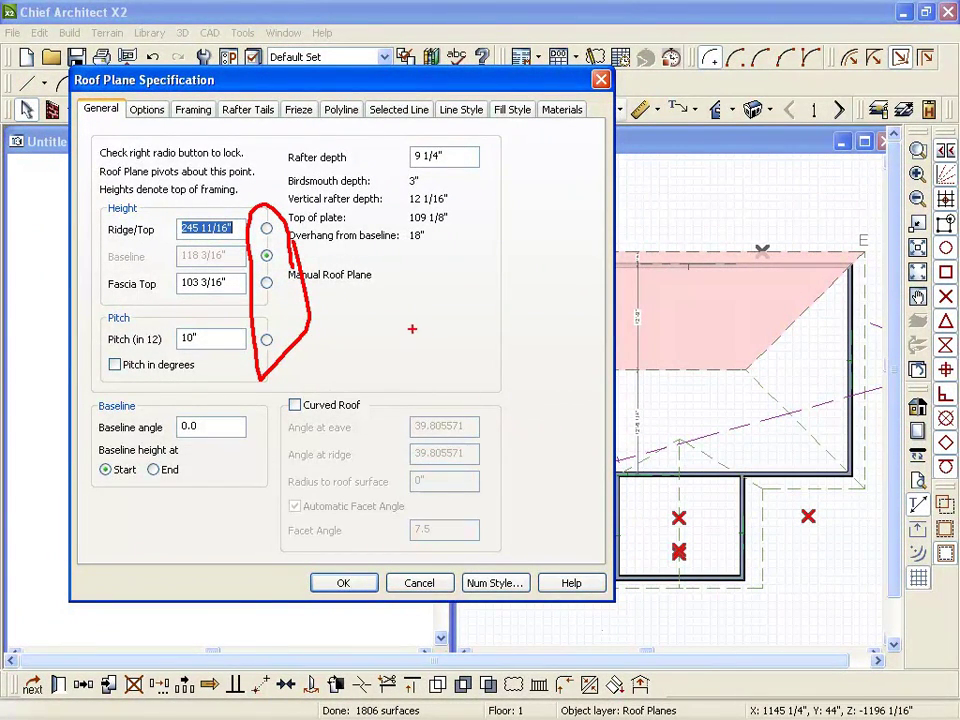
click(266, 229)
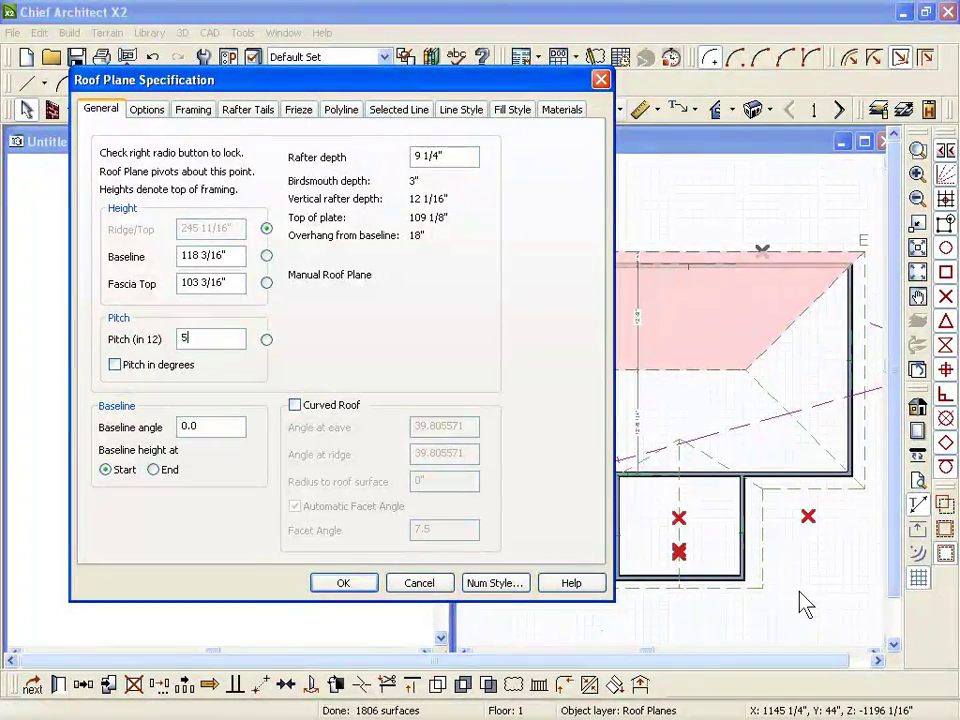
click(333, 587)
Step: Rejoin the repitched upper roof plane with the right hip roof plane along their shared sloping edge
drag(332, 591, 257, 275)
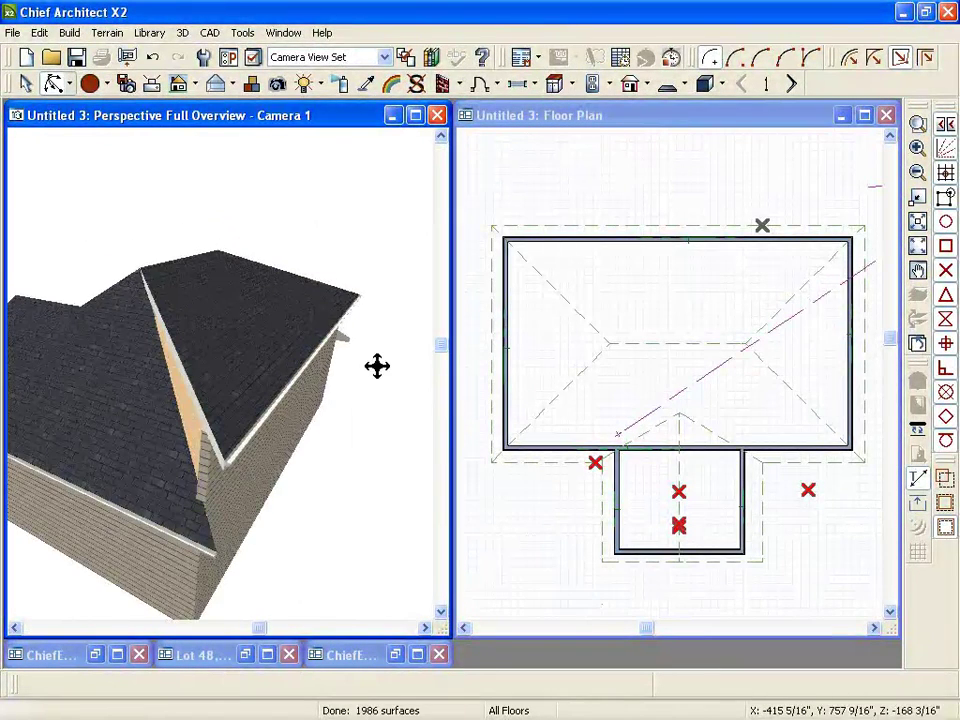
drag(112, 374, 193, 358)
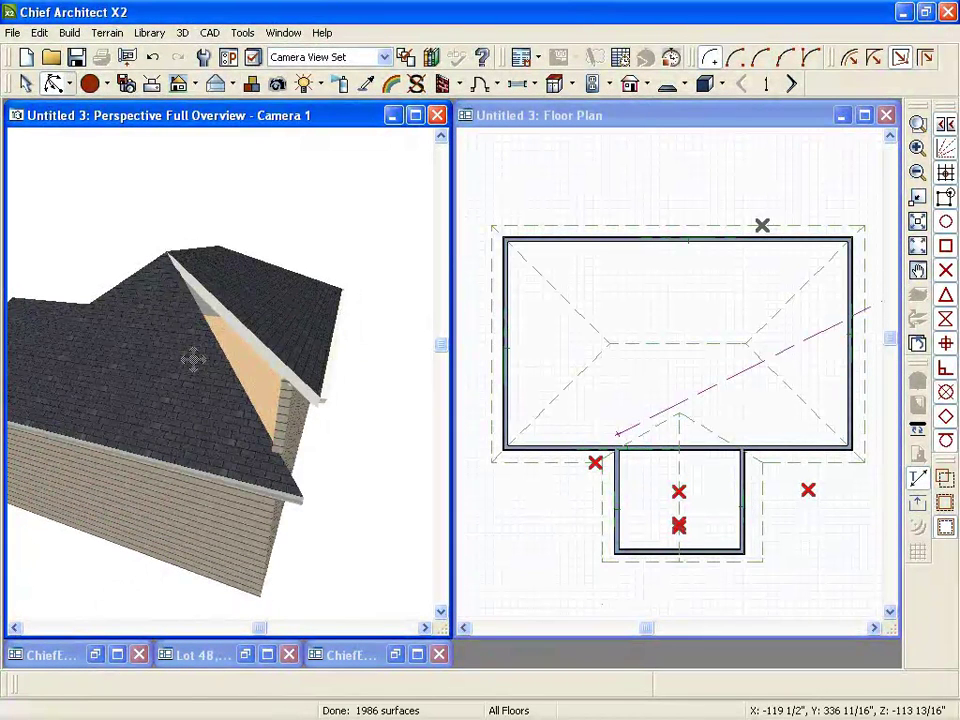
click(640, 340)
scroll(640, 342, down, 2)
scroll(737, 319, up, 3)
scroll(745, 338, down, 2)
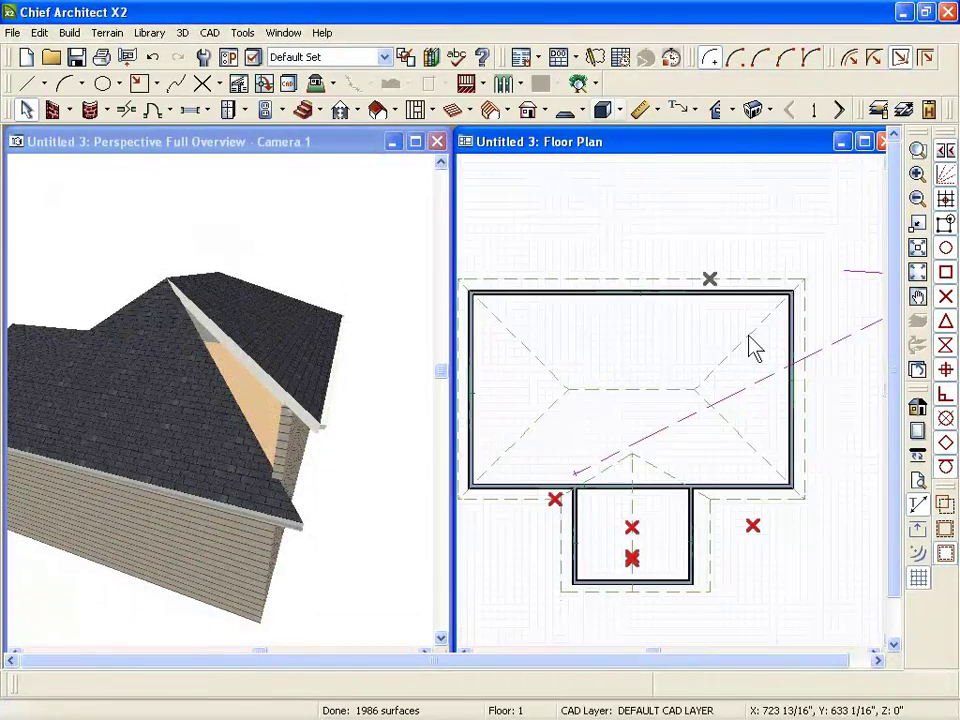
click(770, 358)
scroll(776, 364, up, 3)
key(2)
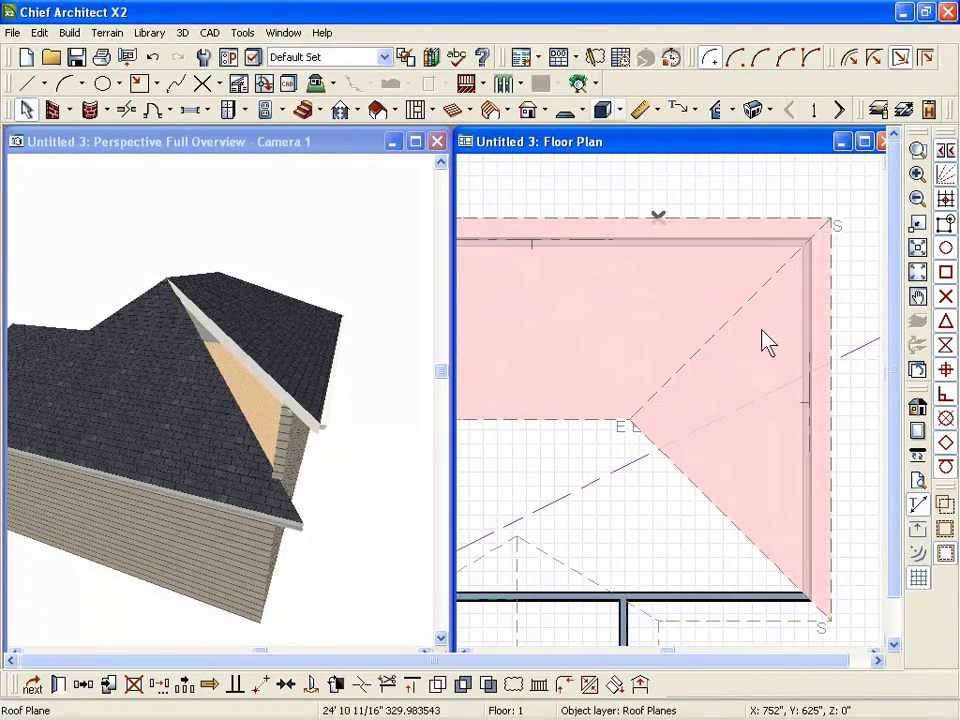
click(758, 309)
scroll(829, 354, down, 1)
scroll(829, 353, down, 1)
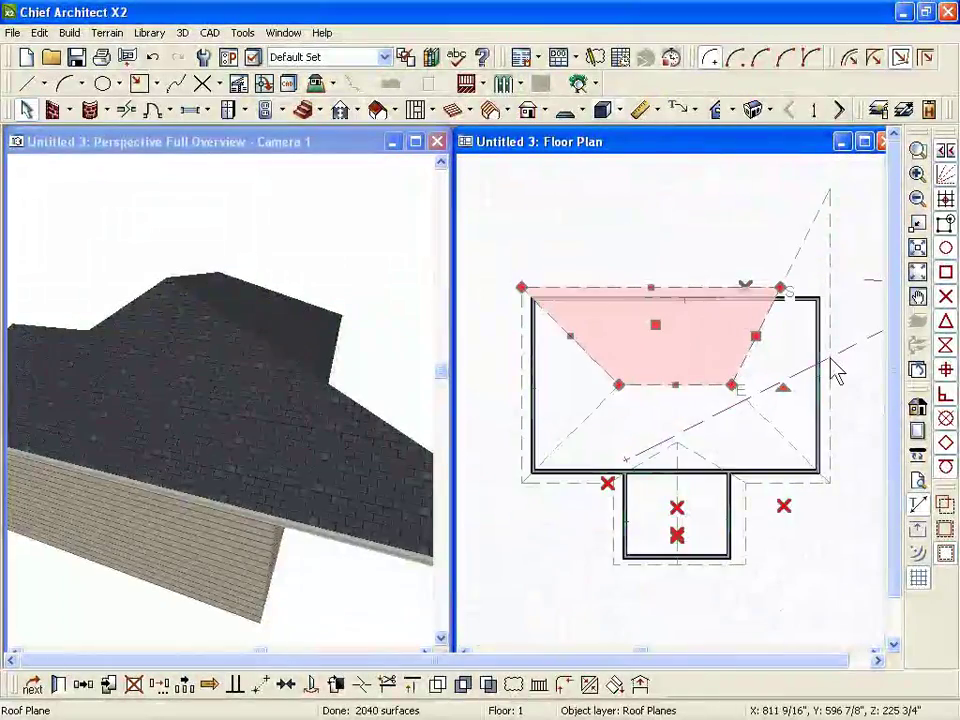
Step: Rejoin the left hip roof plane with the repitched upper roof plane along their shared sloping edge
right_click(600, 360)
click(573, 345)
key(2)
click(598, 347)
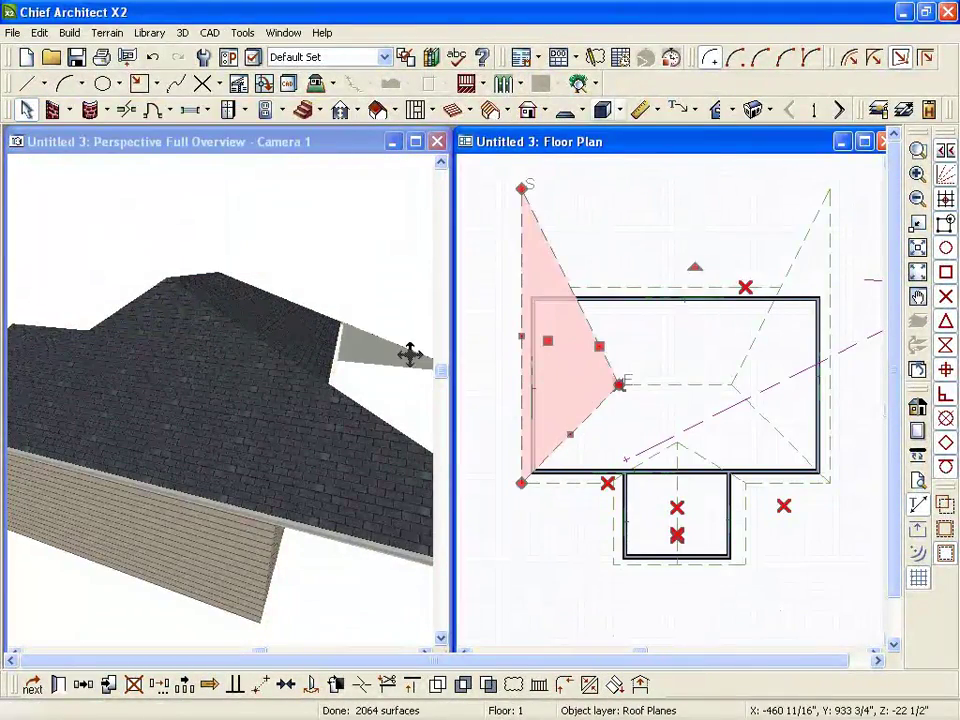
Step: Break the sloping edge of the right hip roof plane where it crosses the upper roof plane's eave line
click(760, 218)
scroll(625, 243, down, 2)
scroll(752, 226, up, 5)
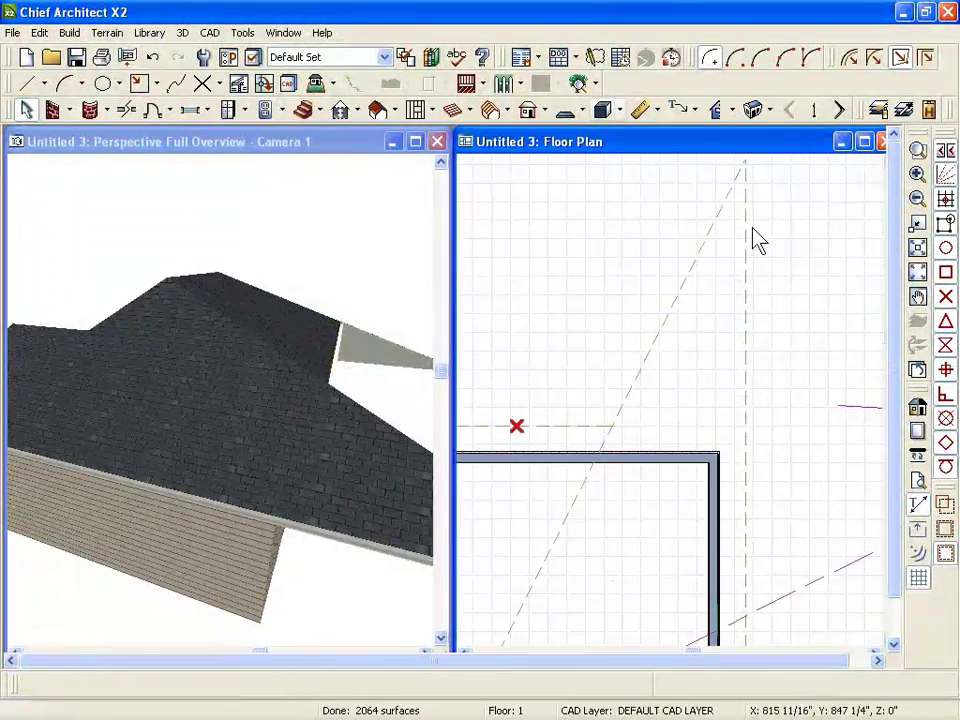
click(701, 250)
key(2)
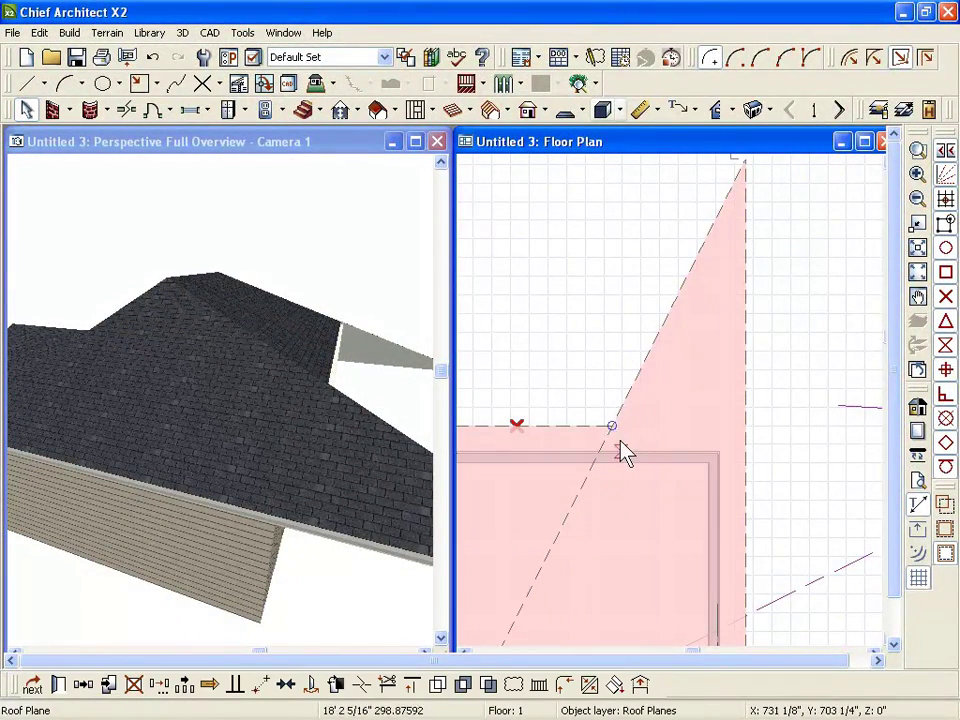
drag(618, 440, 612, 432)
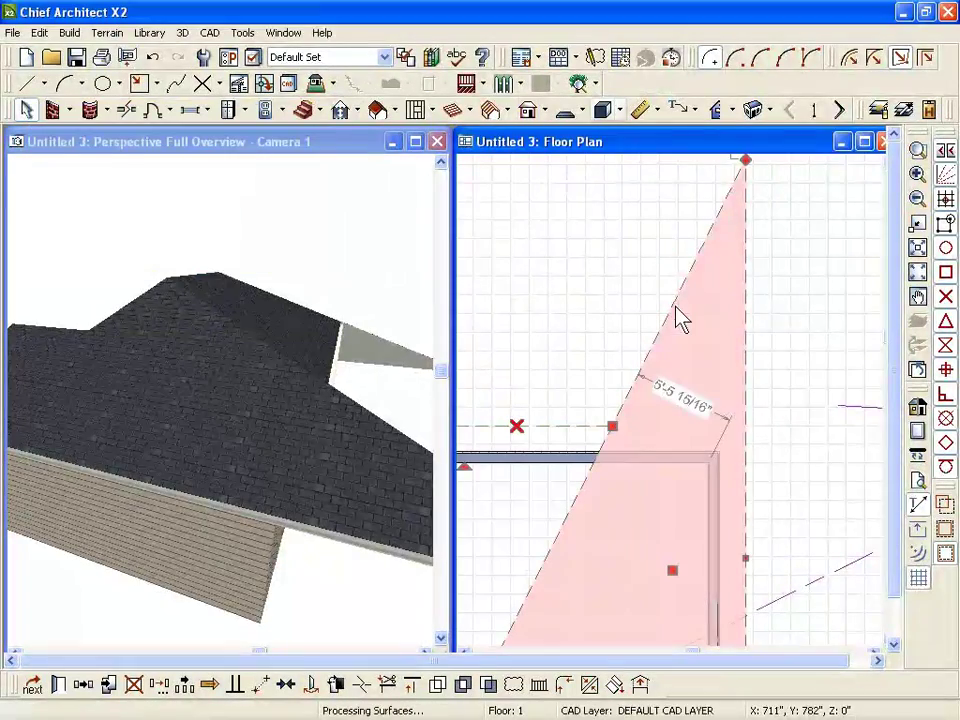
right_click(679, 318)
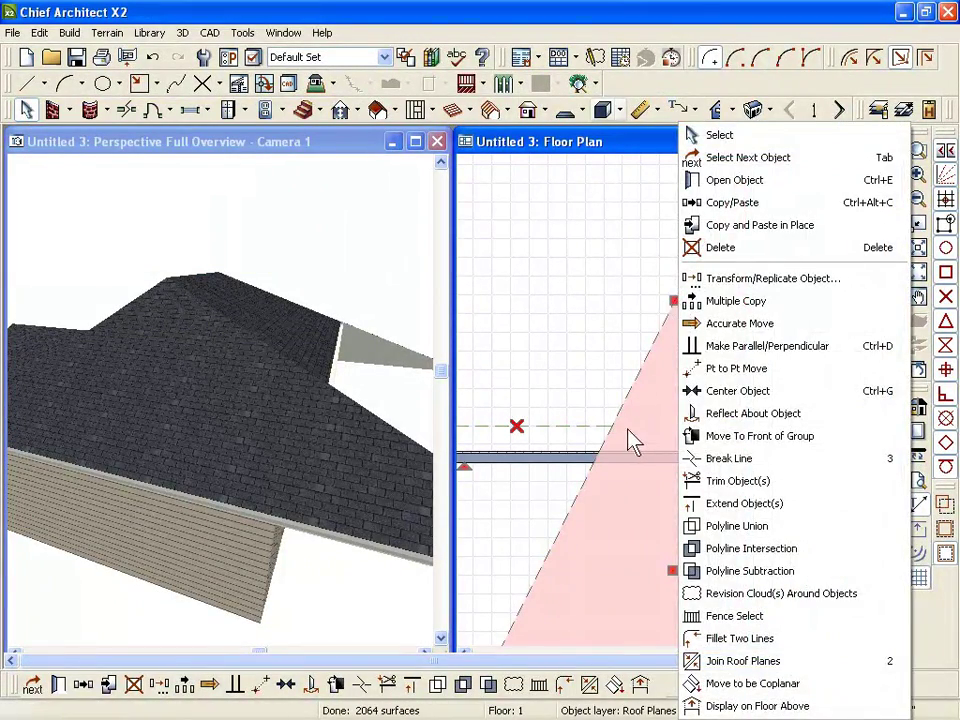
click(619, 431)
right_click(602, 275)
click(697, 234)
key(ctrl+z)
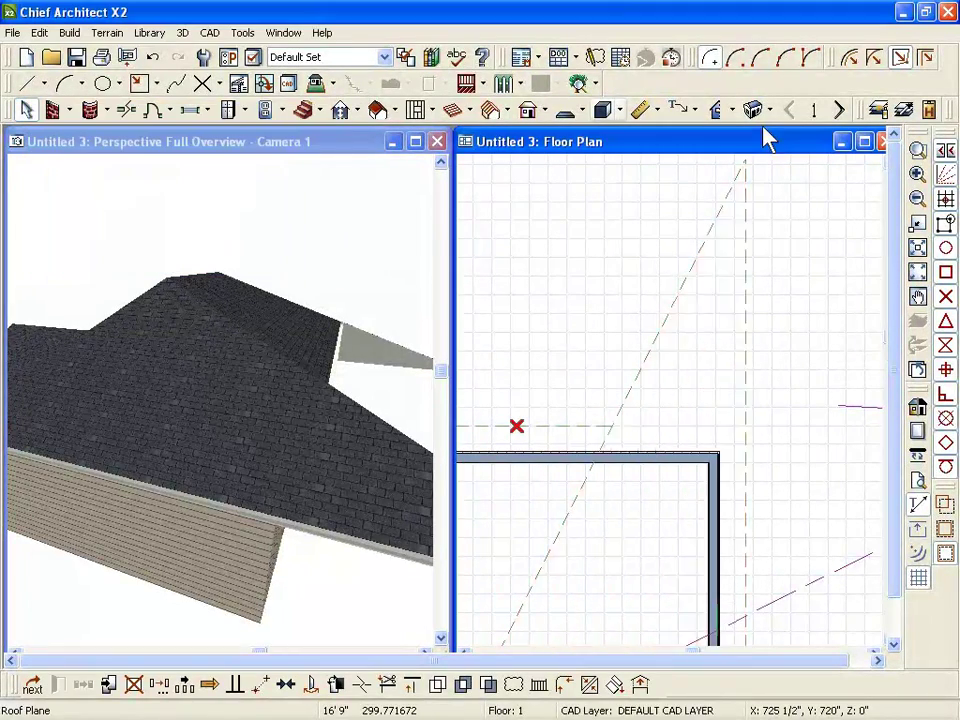
Step: Pull the protruding top corner of the right hip roof plane down to line up with the upper roof plane's eave
drag(745, 163, 744, 422)
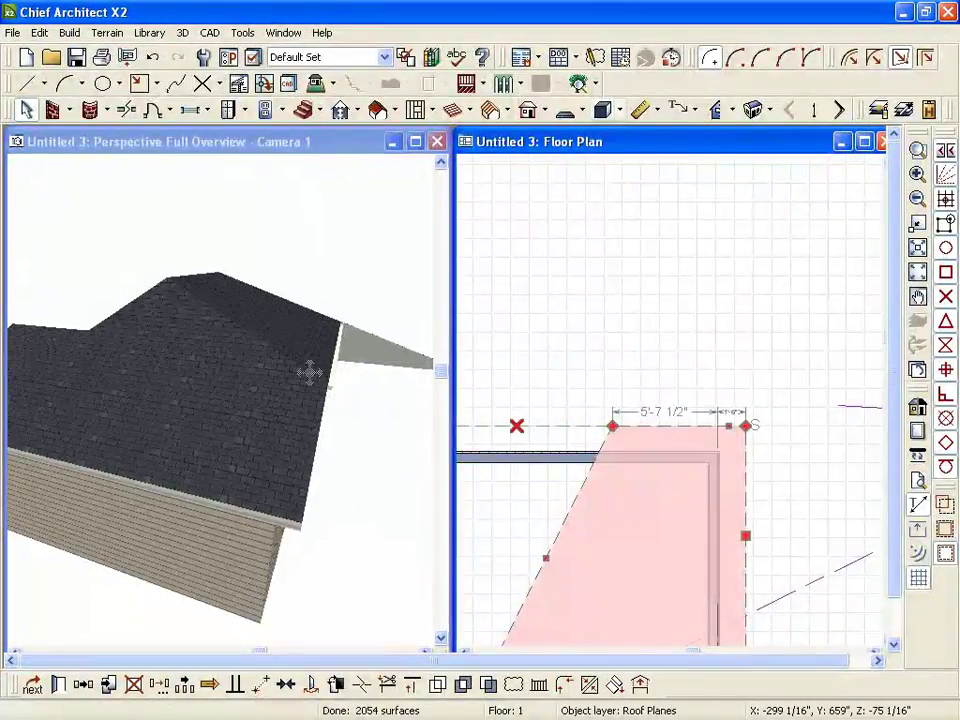
click(307, 372)
drag(308, 372, 210, 343)
Step: Break the left hip roof plane's sloping edge at the upper plane's eave line and pull its protruding corner down to that line
click(619, 300)
scroll(800, 408, down, 3)
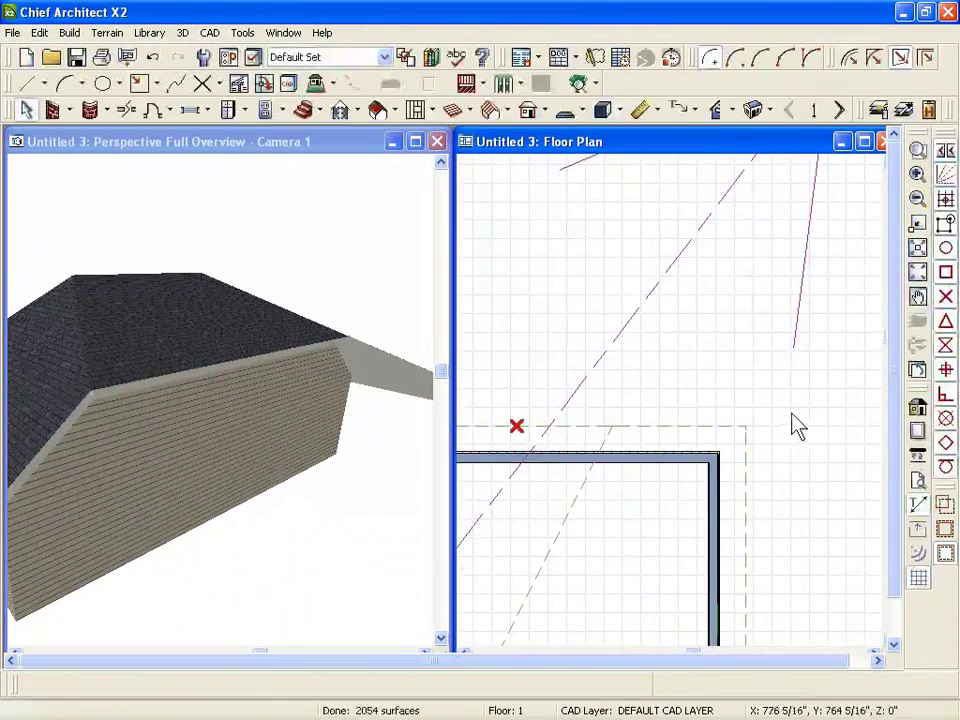
scroll(878, 279, down, 6)
scroll(622, 299, up, 6)
click(580, 372)
scroll(471, 439, up, 1)
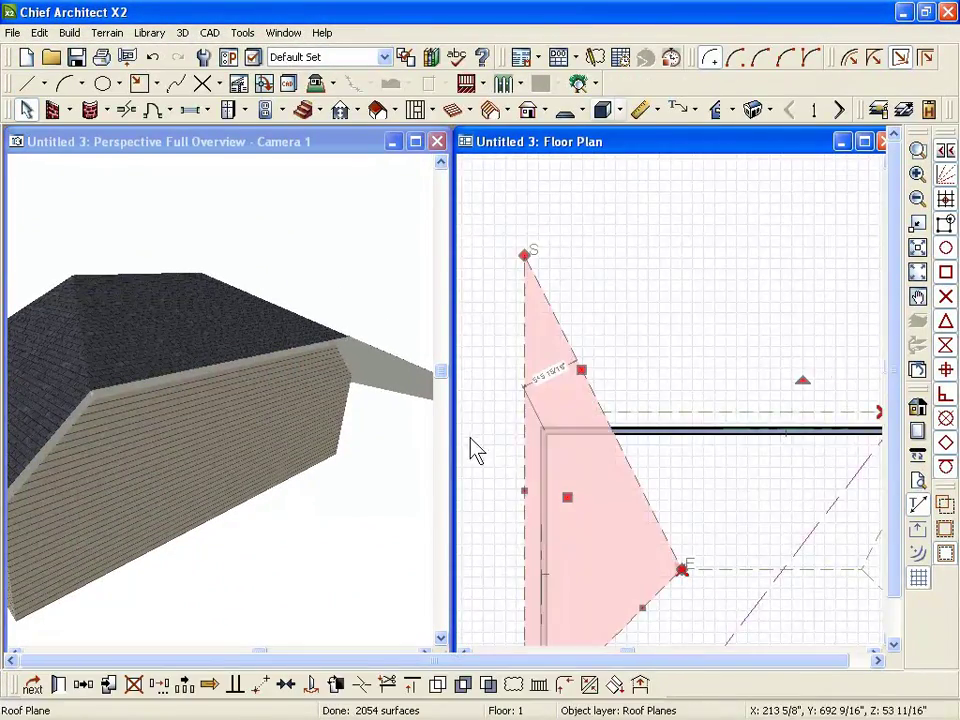
scroll(476, 451, up, 1)
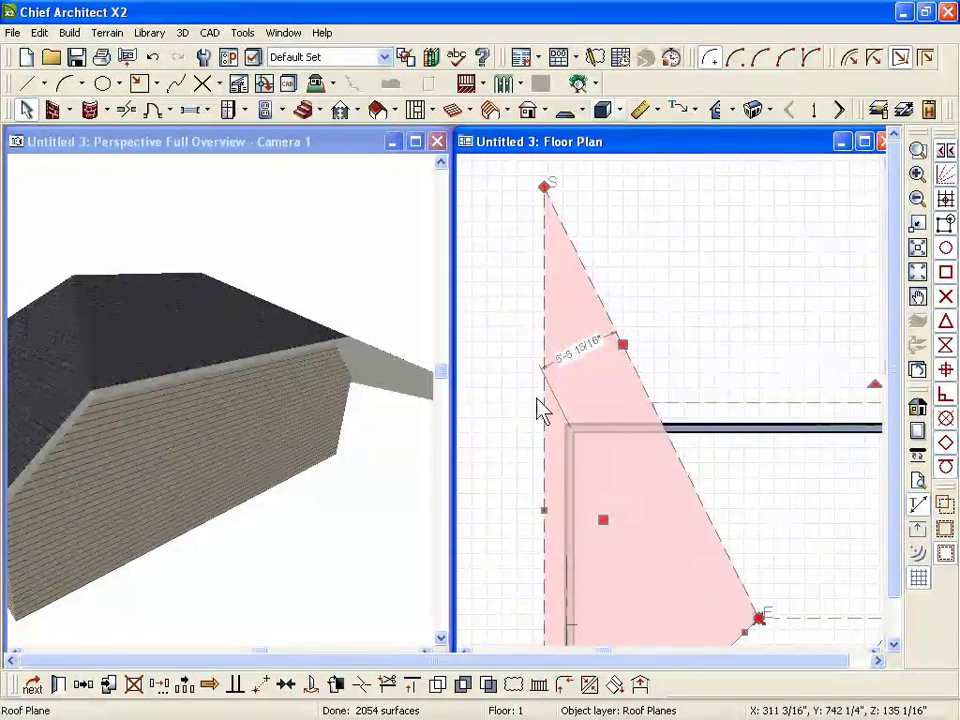
click(655, 412)
drag(543, 189, 543, 403)
drag(272, 260, 281, 285)
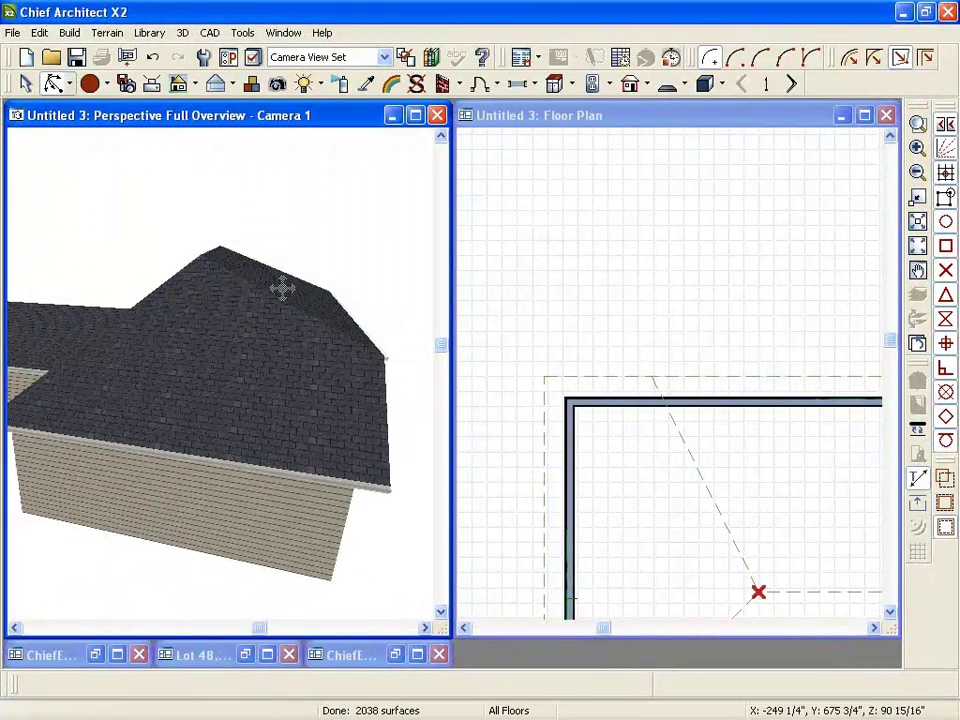
click(637, 224)
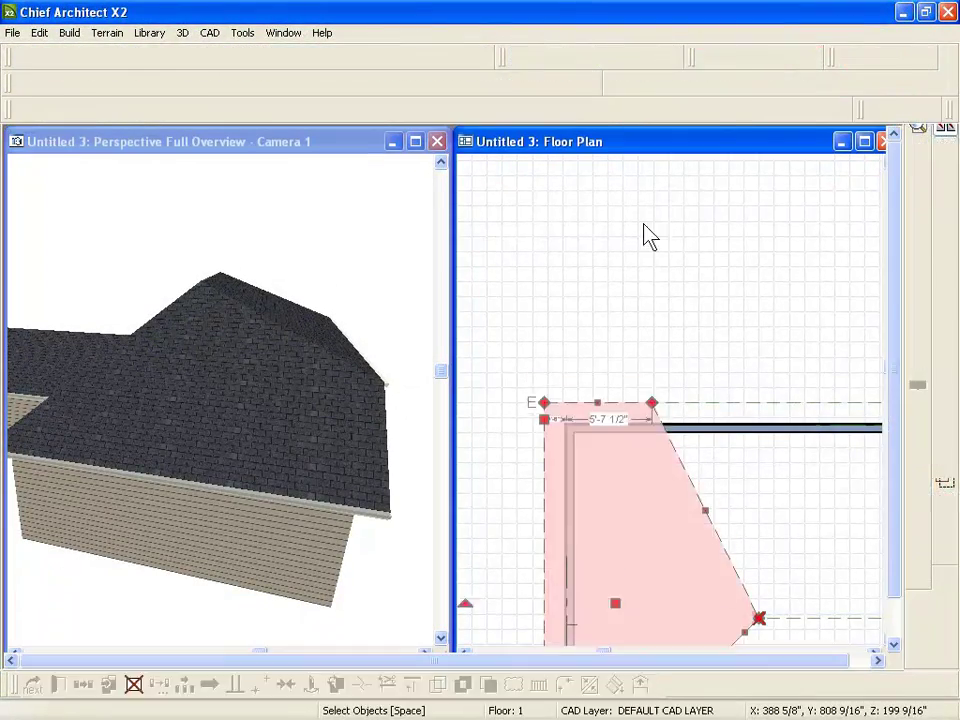
scroll(630, 213, down, 3)
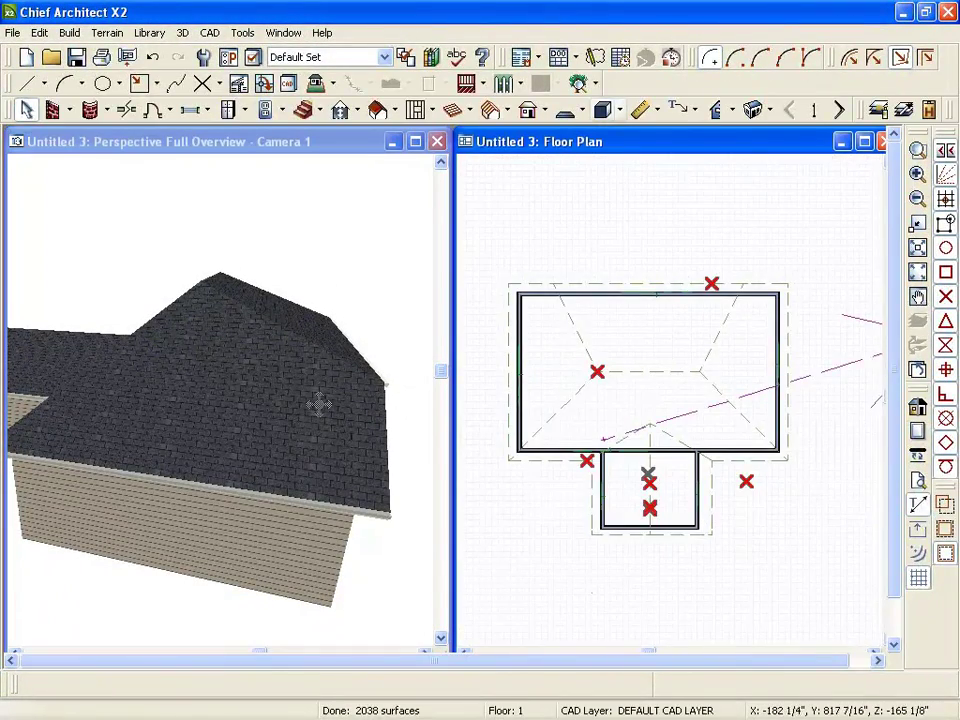
drag(321, 404, 208, 358)
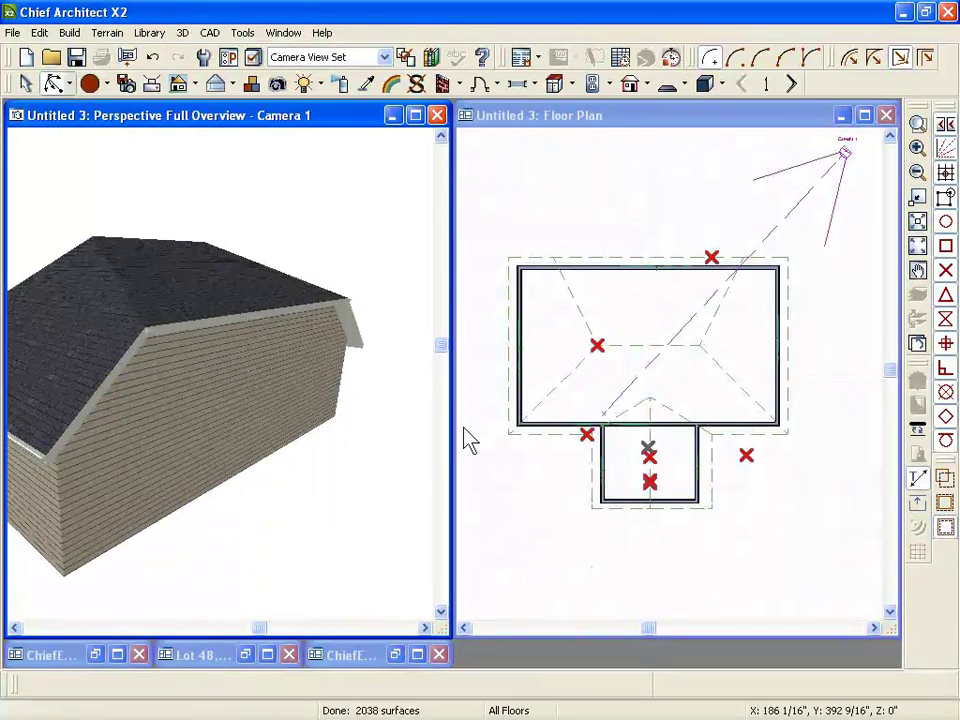